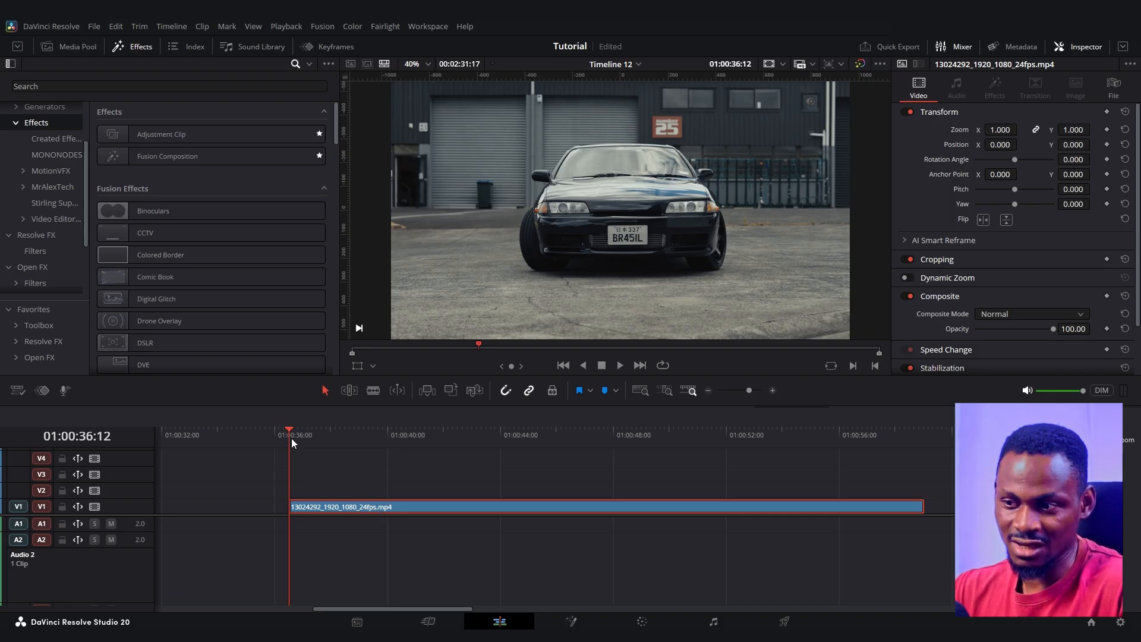
Step: Trim the end of the 13024292_1920_1080_24fps.mp4 clip to 01:00:56:12, where the car fills the frame
drag(292, 434, 808, 453)
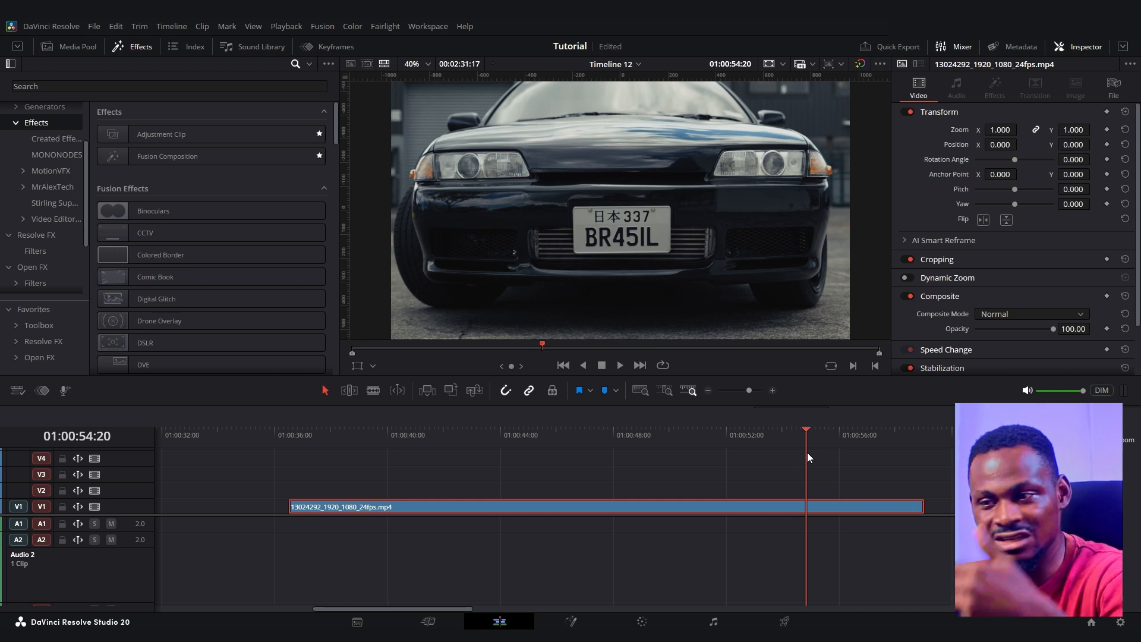
drag(807, 452, 854, 487)
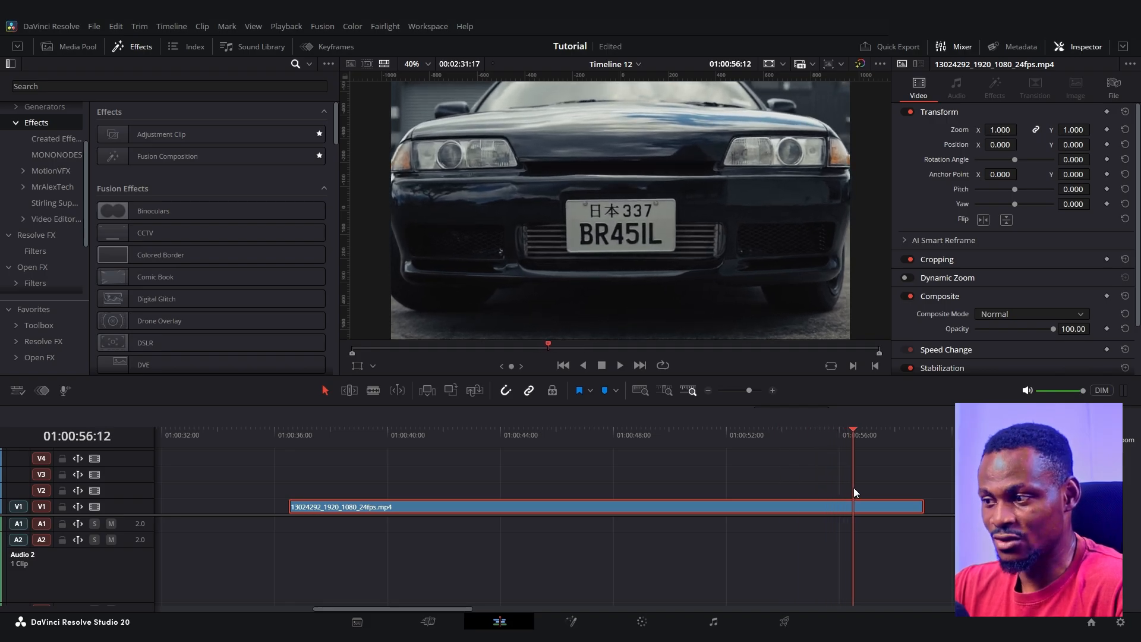
key(shift+bracketright)
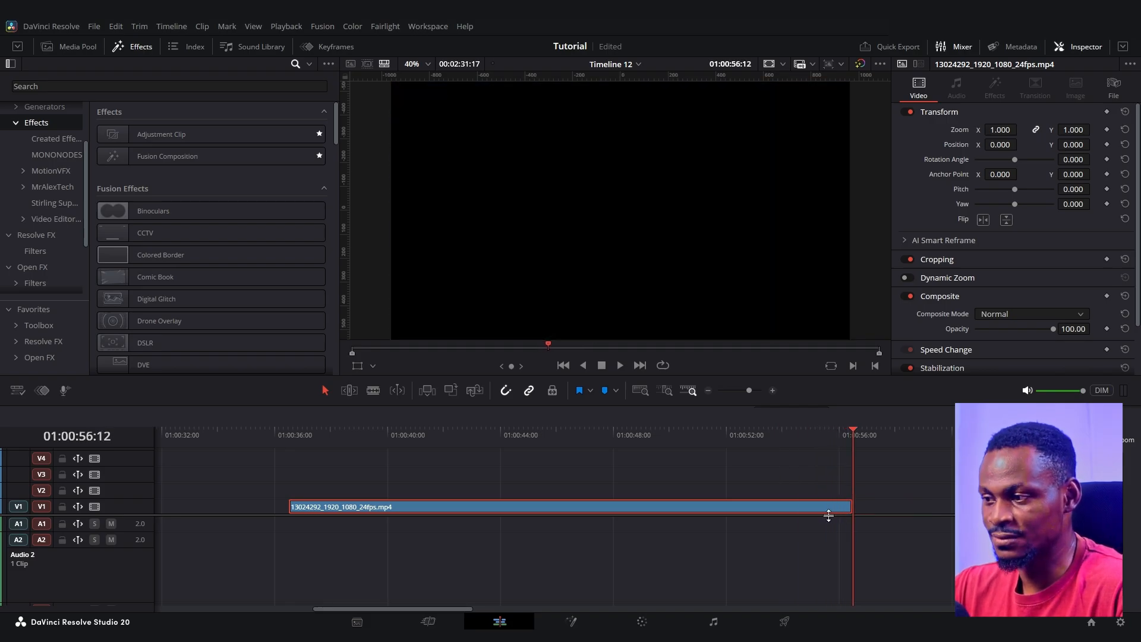
Step: Reverse the playback speed of the trimmed black car clip
drag(799, 479, 694, 484)
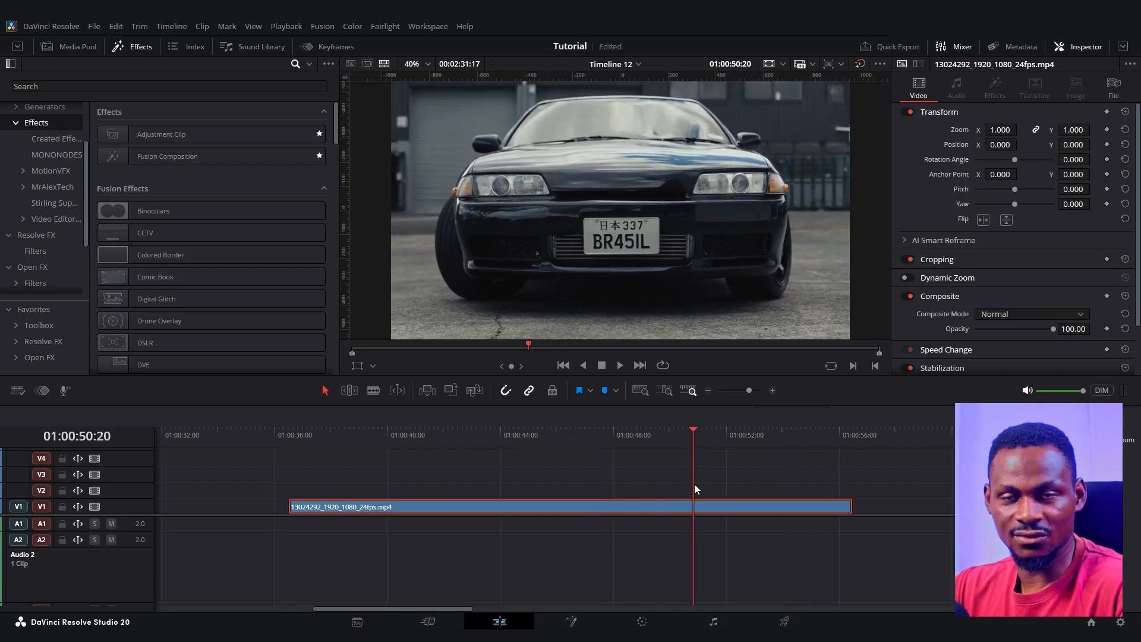
right_click(686, 505)
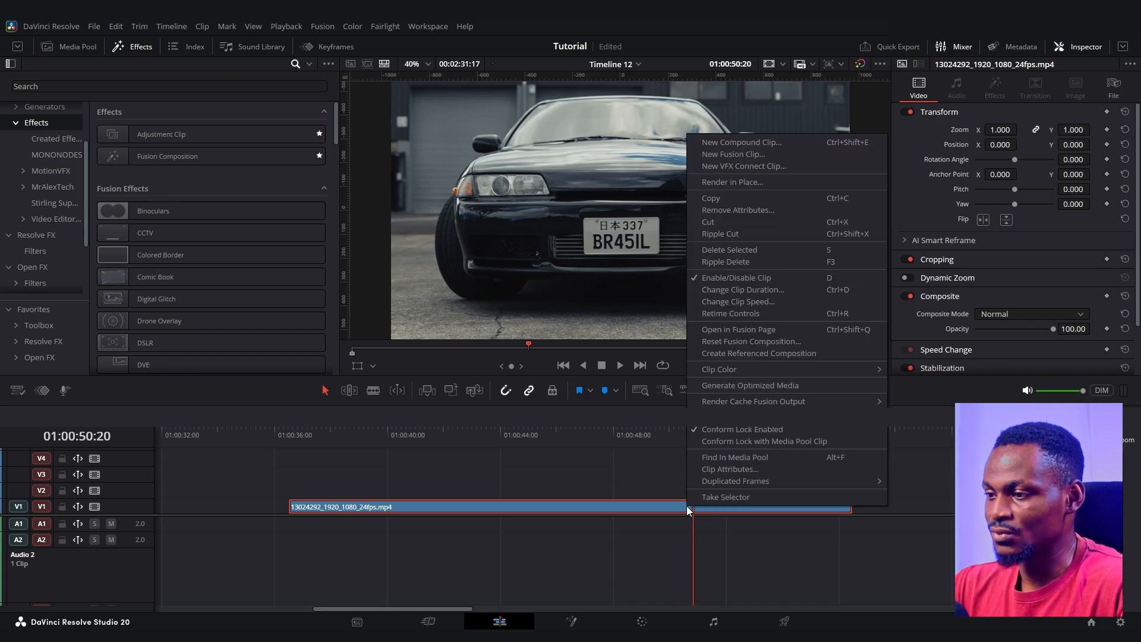
click(748, 306)
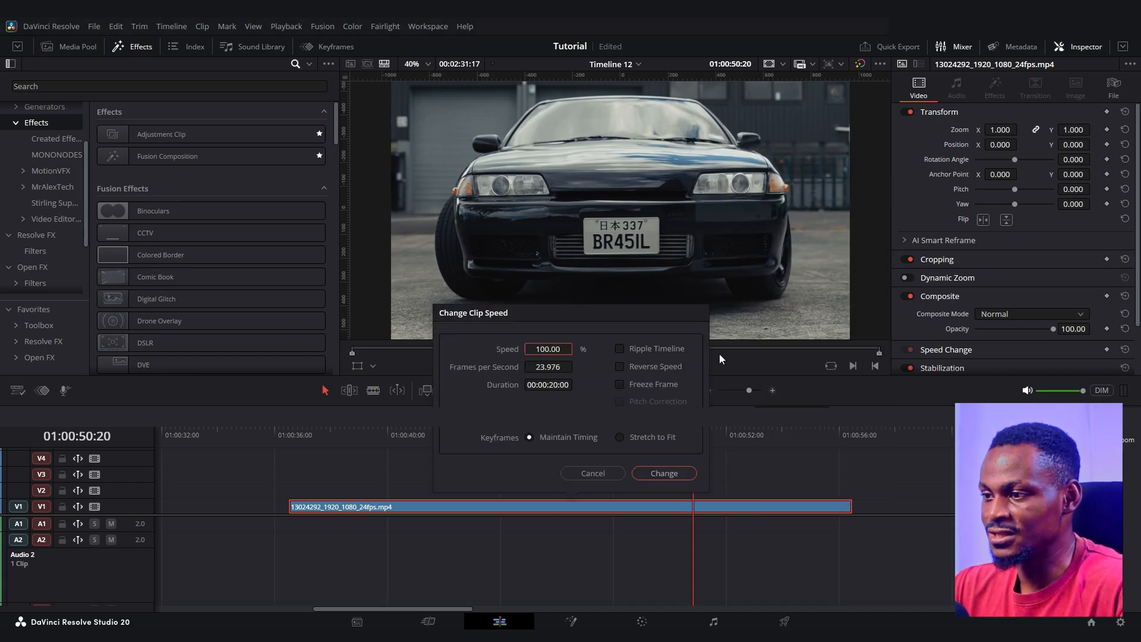
click(622, 368)
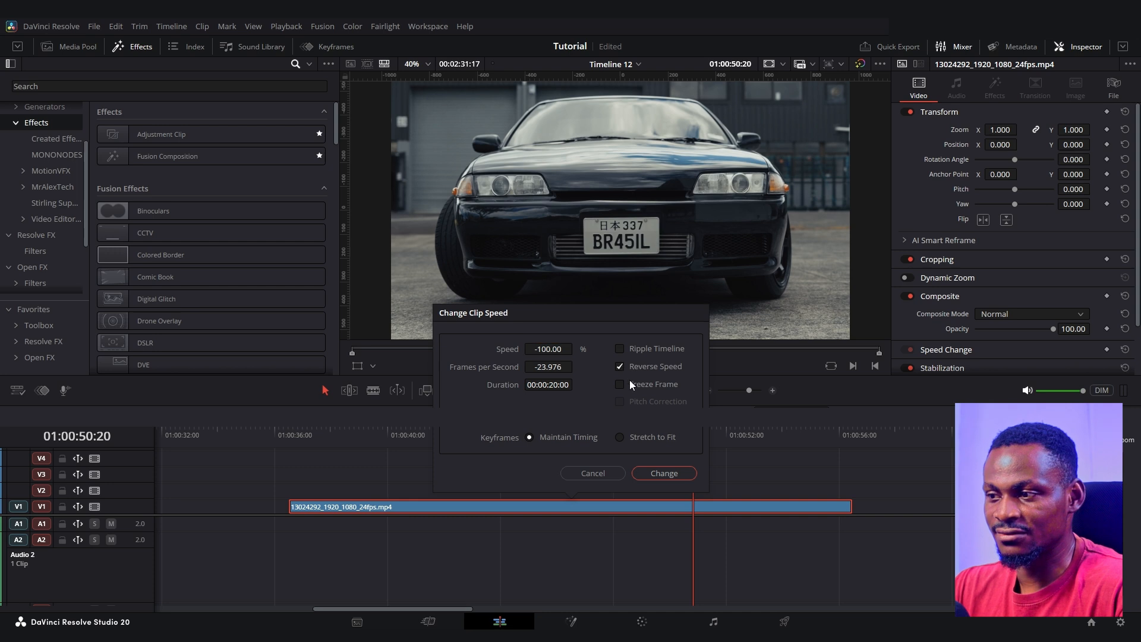
click(663, 473)
Step: Convert the reversed black car clip into a compound clip, keeping the default name
drag(698, 445, 289, 475)
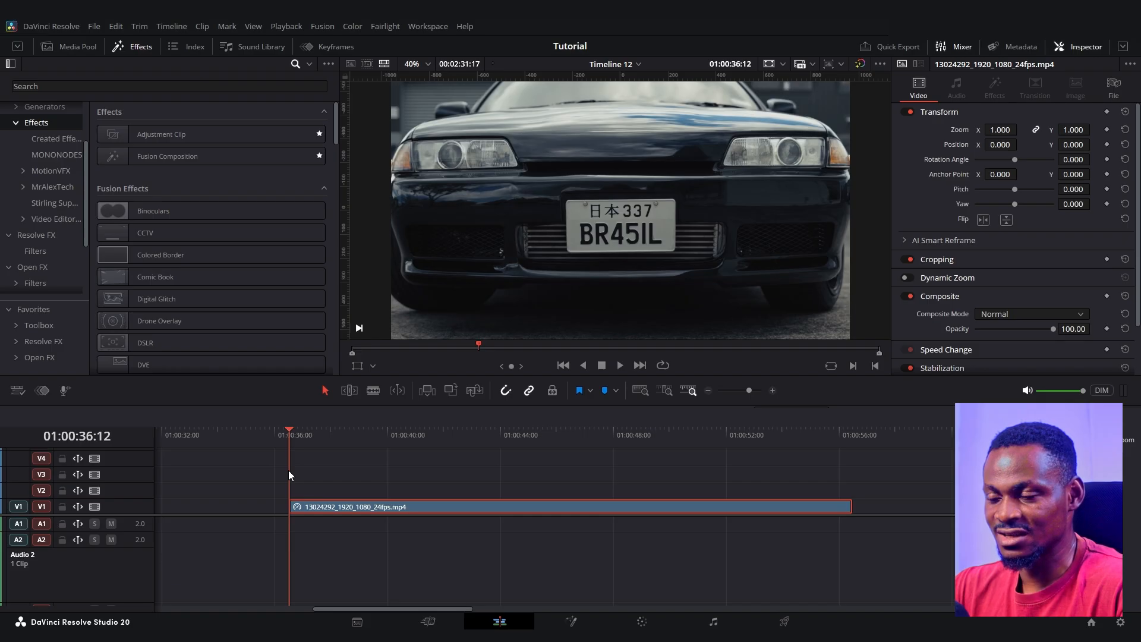
mouse_move(289, 471)
mouse_down()
mouse_move(736, 489)
mouse_move(278, 466)
mouse_move(765, 472)
mouse_move(378, 453)
mouse_move(290, 464)
mouse_up()
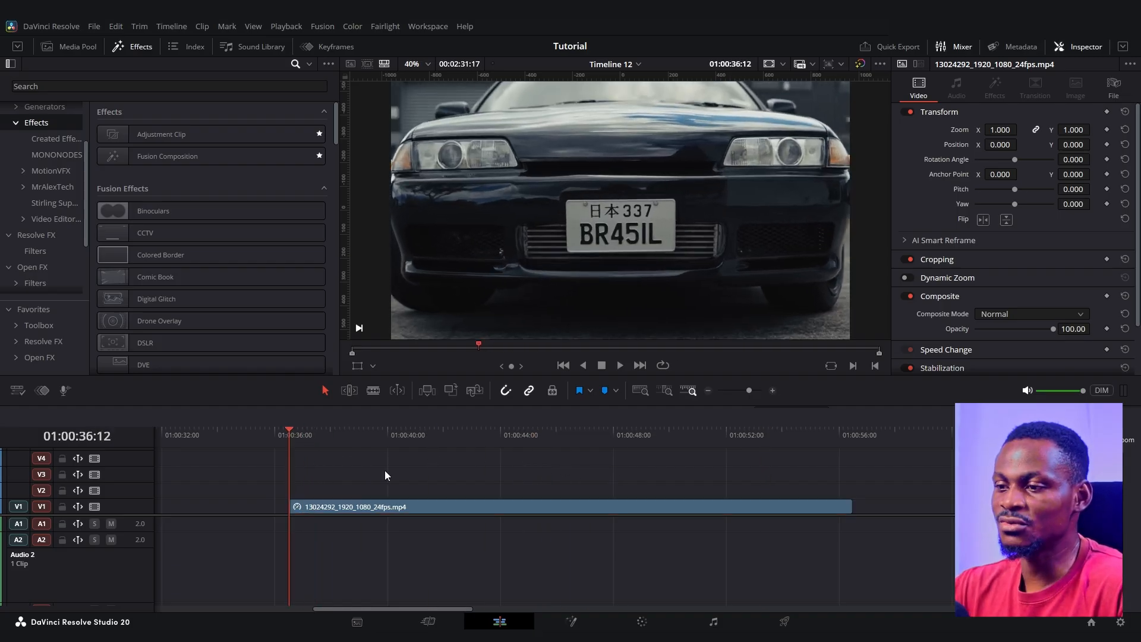
right_click(397, 503)
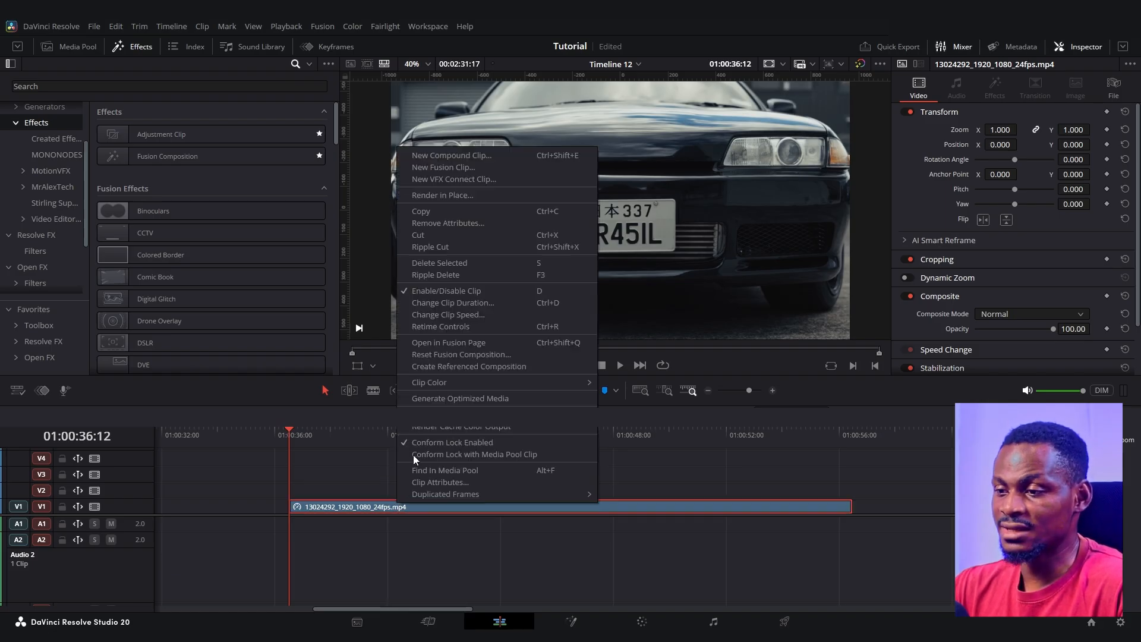
click(460, 160)
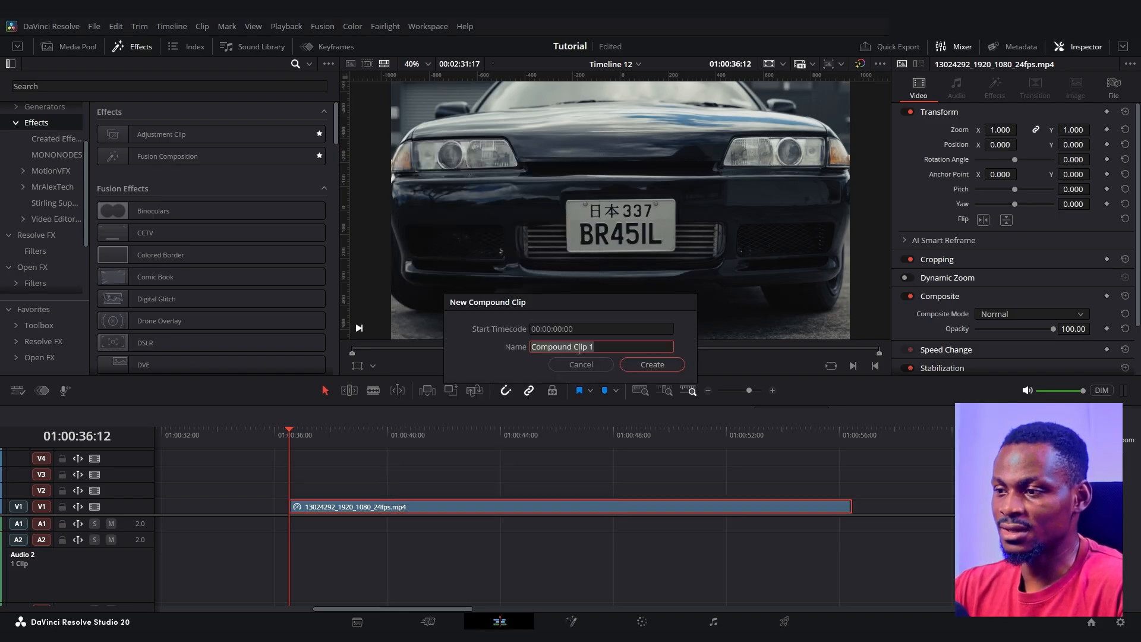
click(653, 365)
Step: Scale the 18826461-hd_1920_1080_60fps.mp4 clip to a zoom of 1.220 and set its X position to 191
mouse_move(295, 438)
mouse_down()
mouse_move(622, 454)
mouse_move(291, 440)
mouse_move(315, 441)
mouse_up()
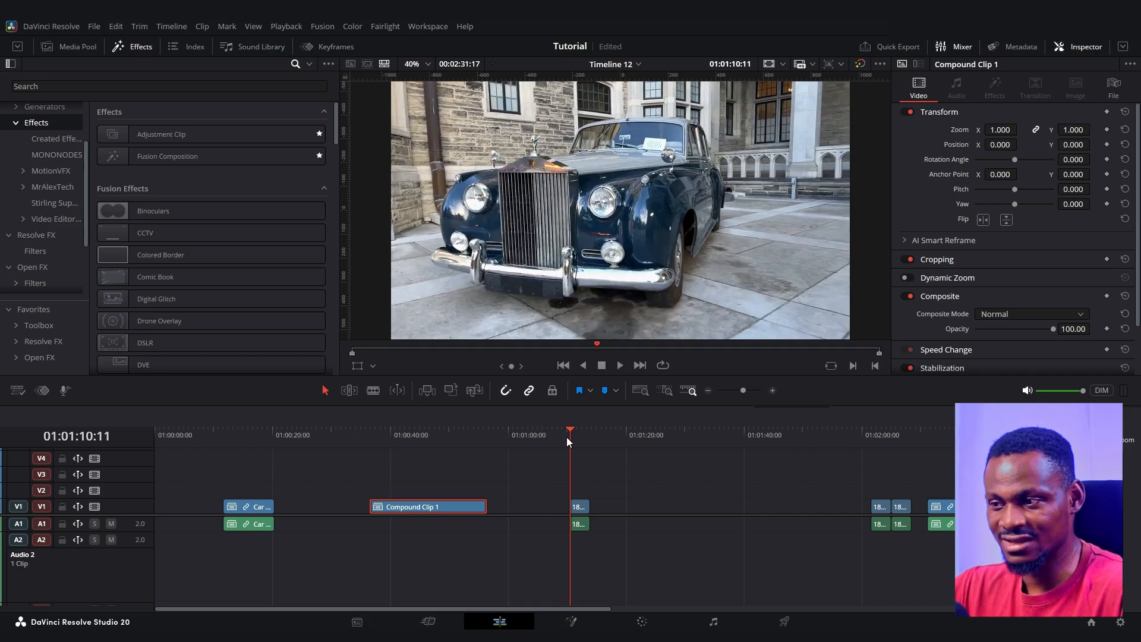
scroll(579, 493, up, 3)
scroll(579, 497, up, 3)
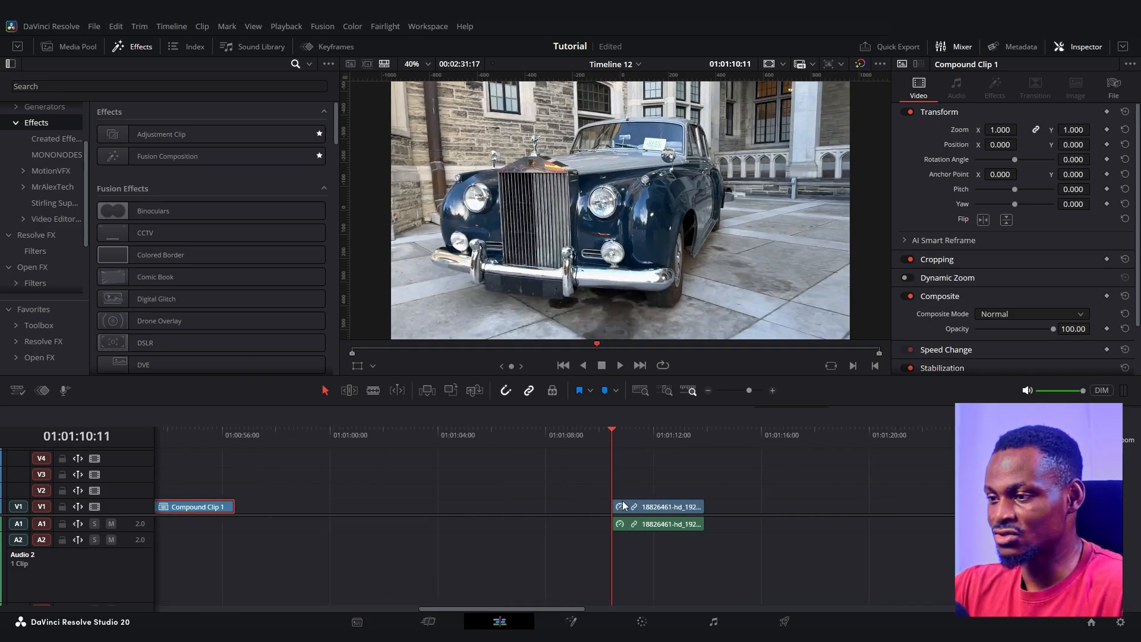
click(645, 507)
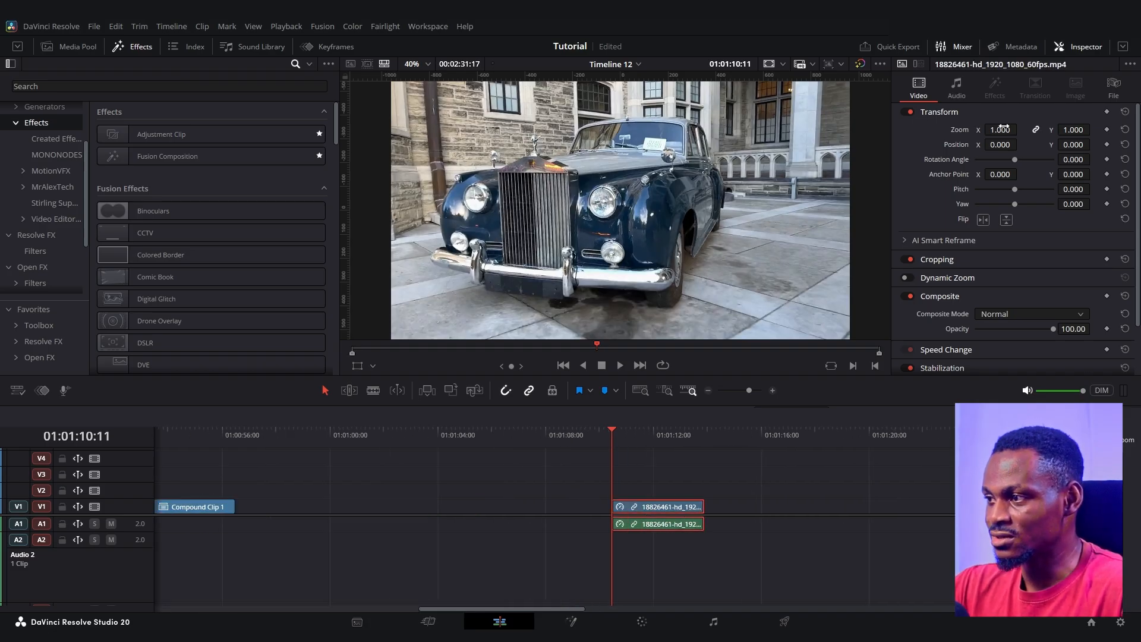
mouse_move(1001, 130)
mouse_down()
mouse_move(1011, 131)
mouse_move(1001, 144)
mouse_move(1014, 145)
mouse_move(1021, 129)
mouse_up()
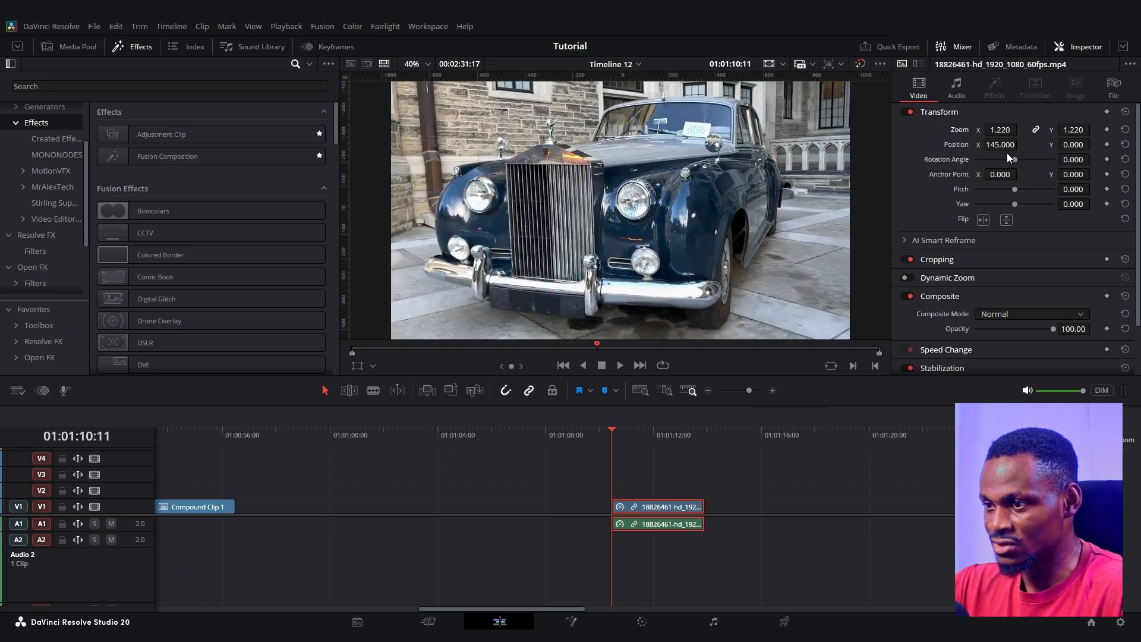
drag(1001, 144, 1021, 144)
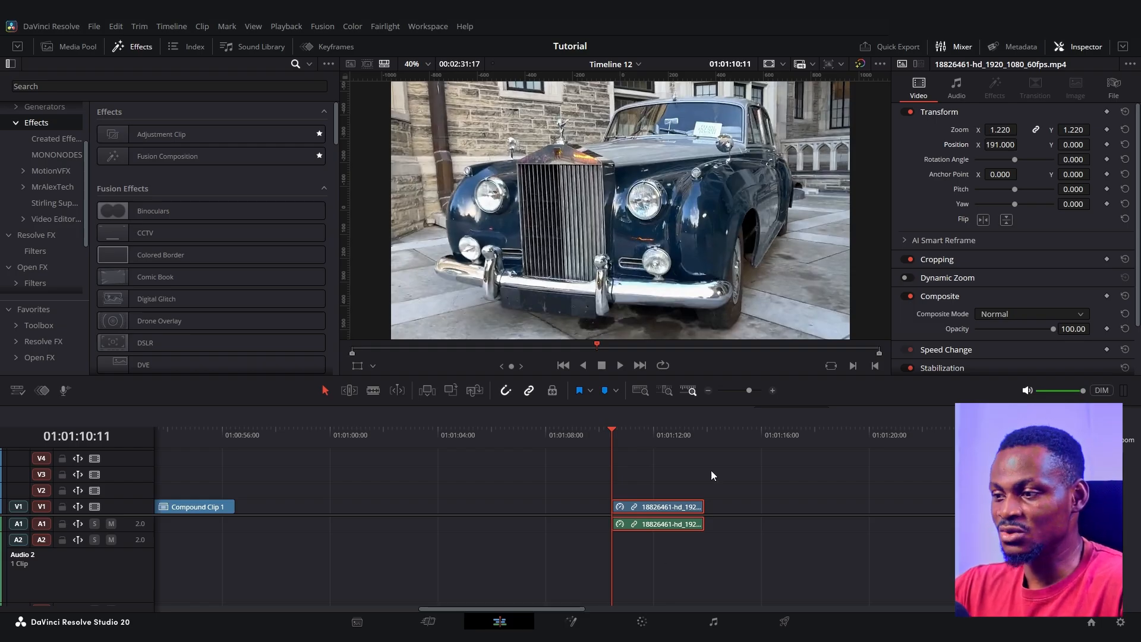
Step: Convert the reframed vintage car clip into a compound clip and return the playhead to its start
scroll(666, 511, up, 3)
right_click(654, 506)
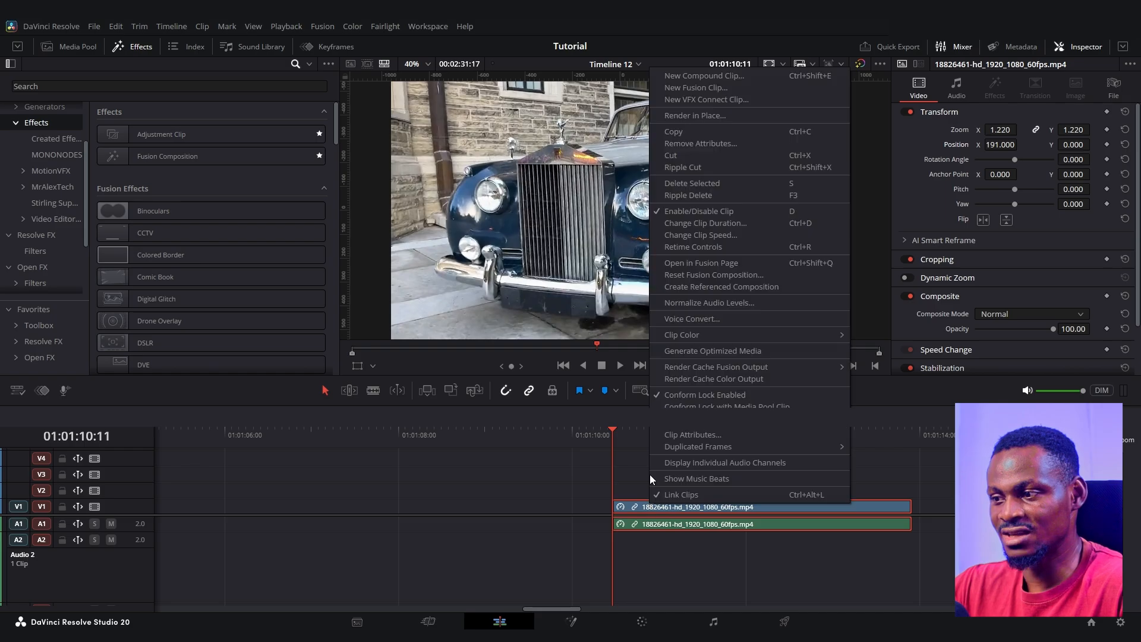
click(690, 77)
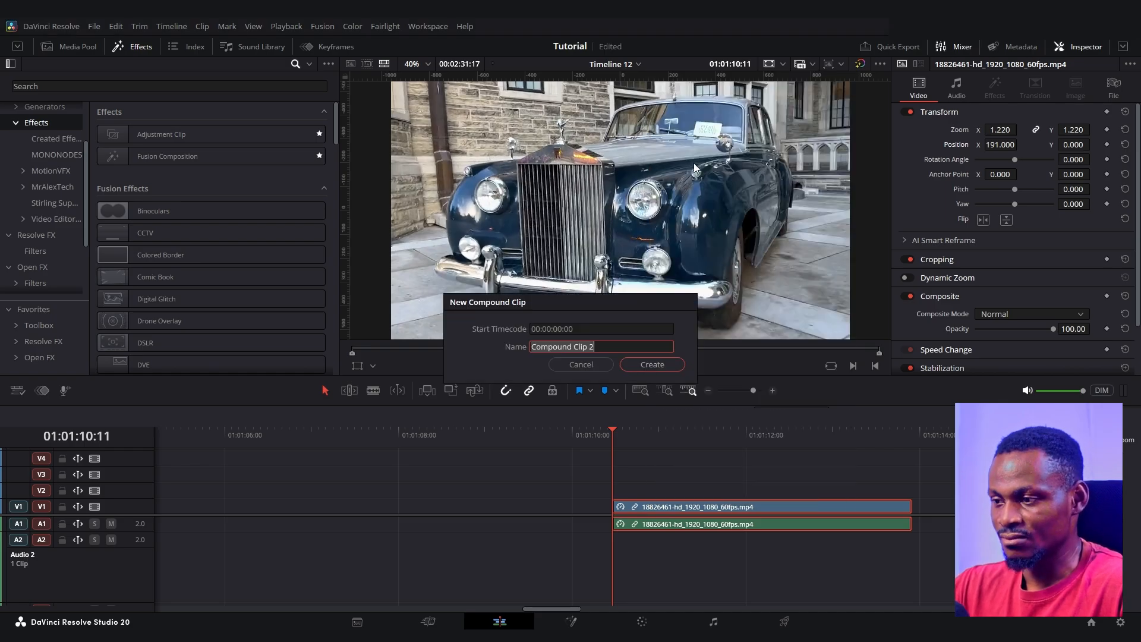
click(650, 365)
click(623, 436)
drag(624, 435, 612, 439)
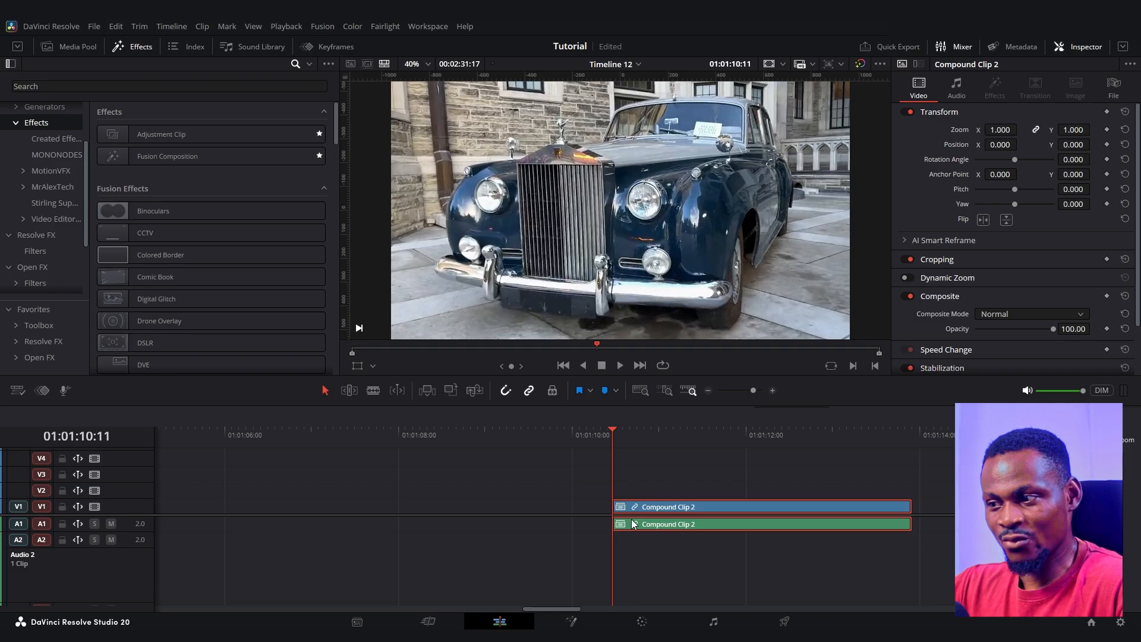
Step: Undo the last three edits made to the vintage car clip
key(ctrl+z)
key(ctrl+z)
key(ctrl+z)
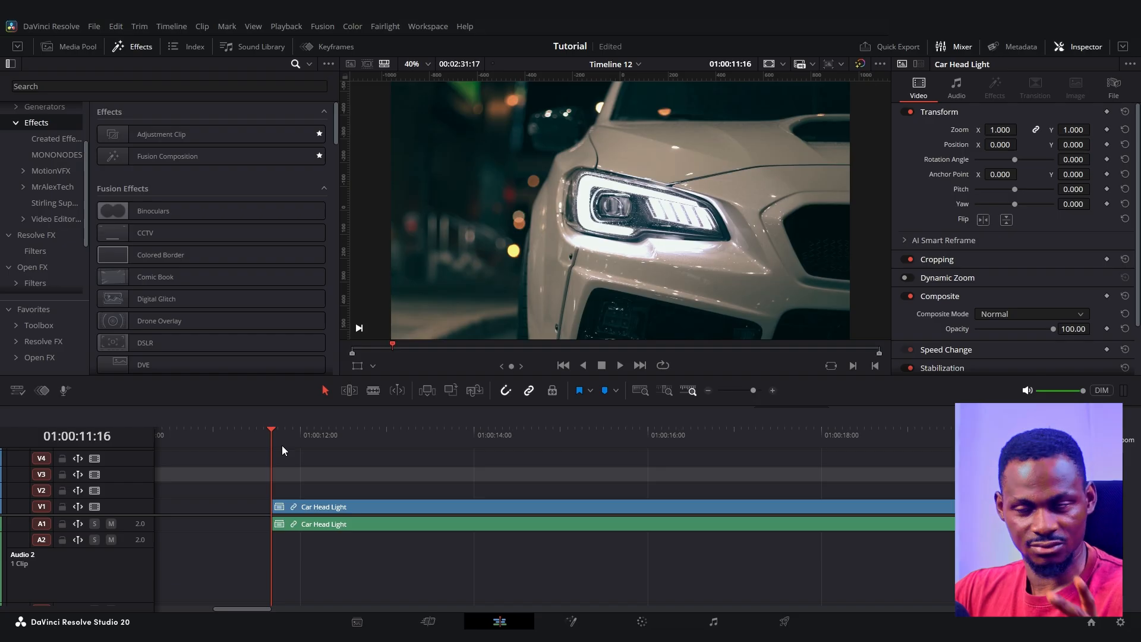
Step: Export the first frame of the Car Head Light clip as a still image
drag(301, 433, 281, 441)
key(Up)
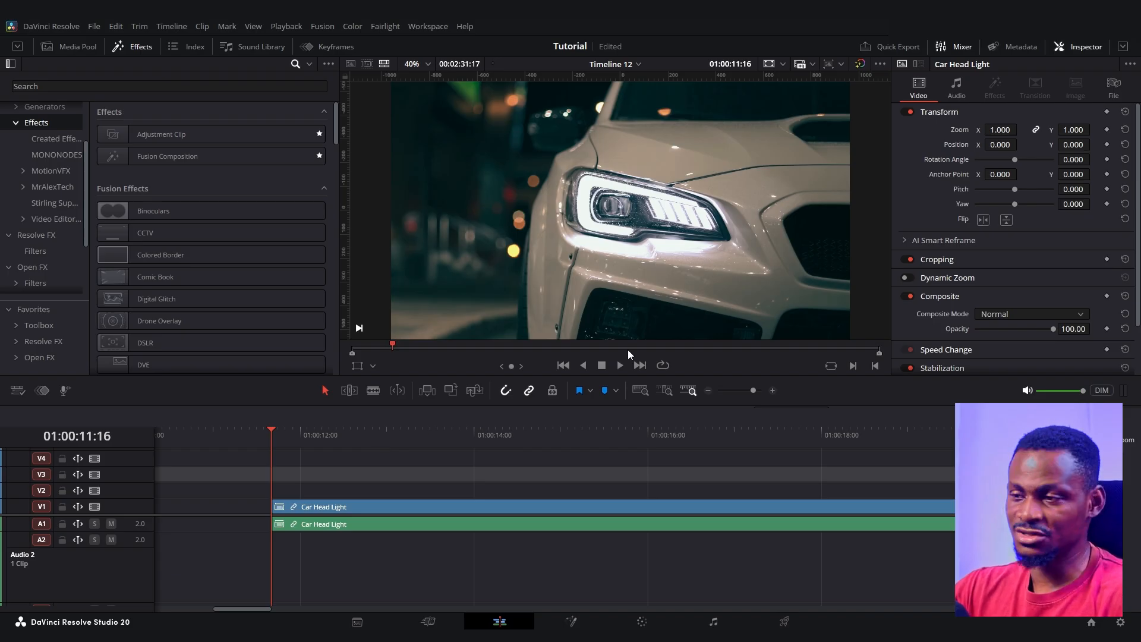
click(94, 27)
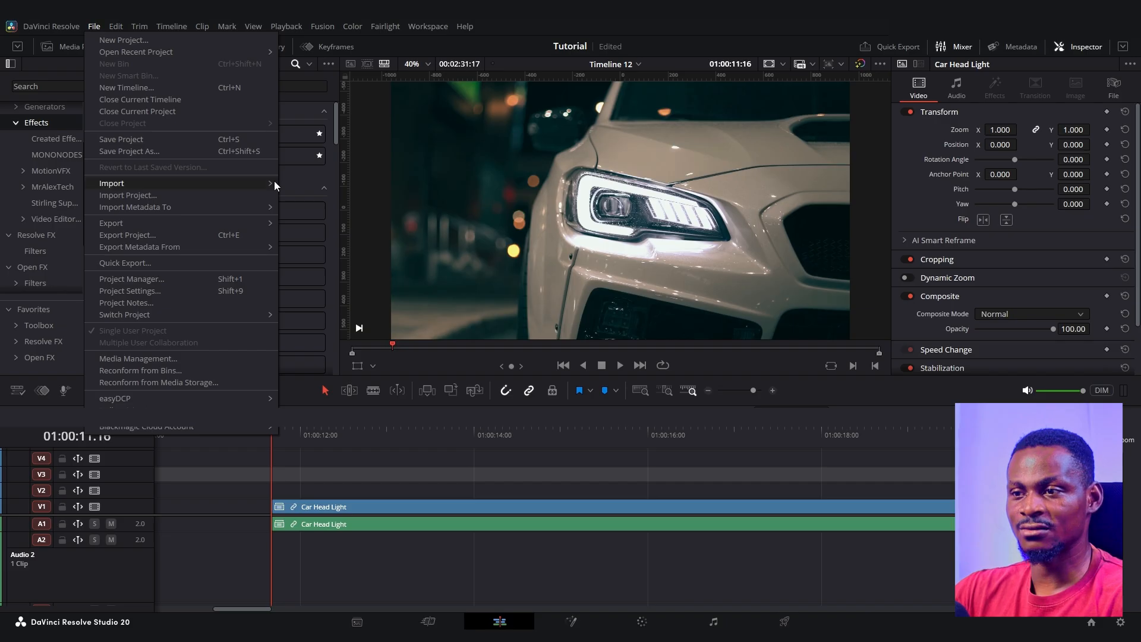
mouse_move(255, 220)
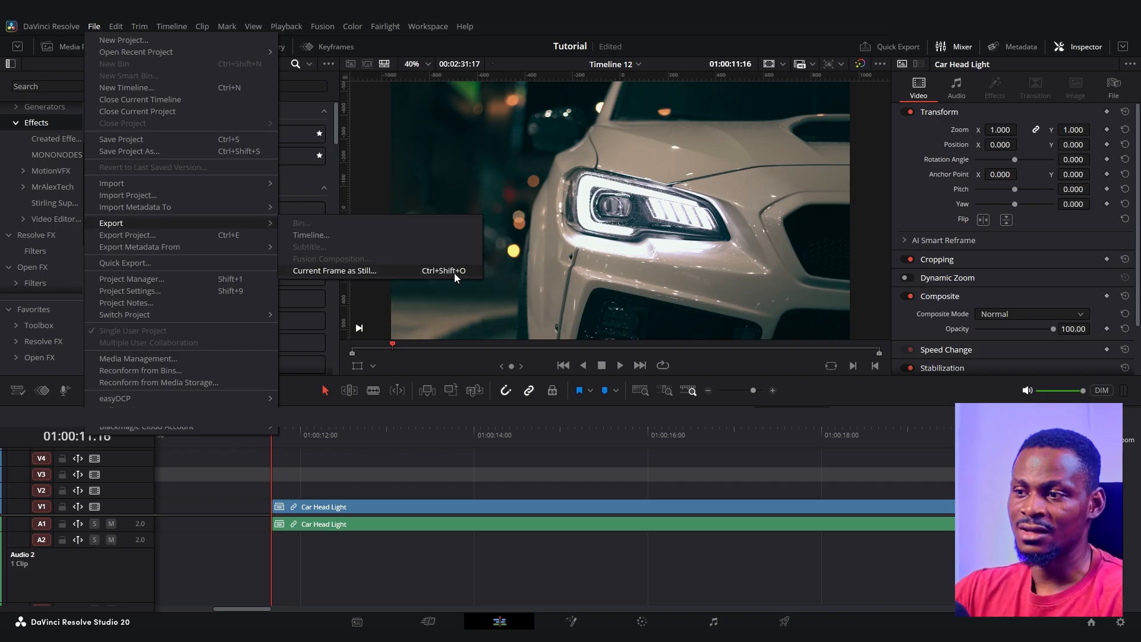
click(374, 271)
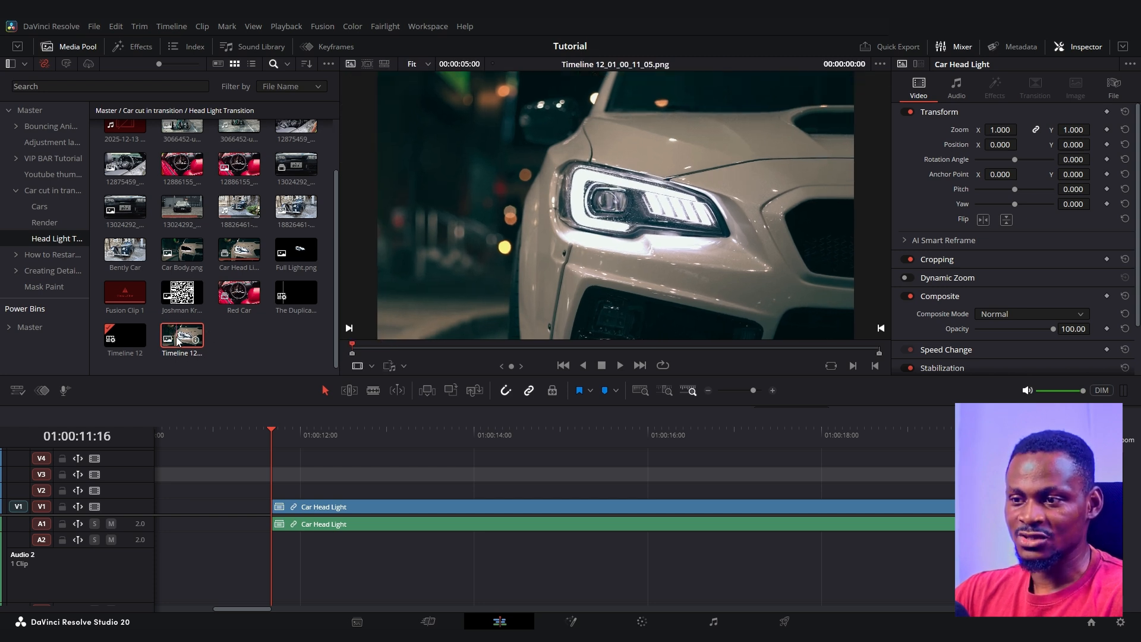
Step: Place the still Timeline 12_01_00_11_05.png on video track 1 from 01:00:11:03, with the Car Head Light clip on track 2
drag(182, 336, 300, 491)
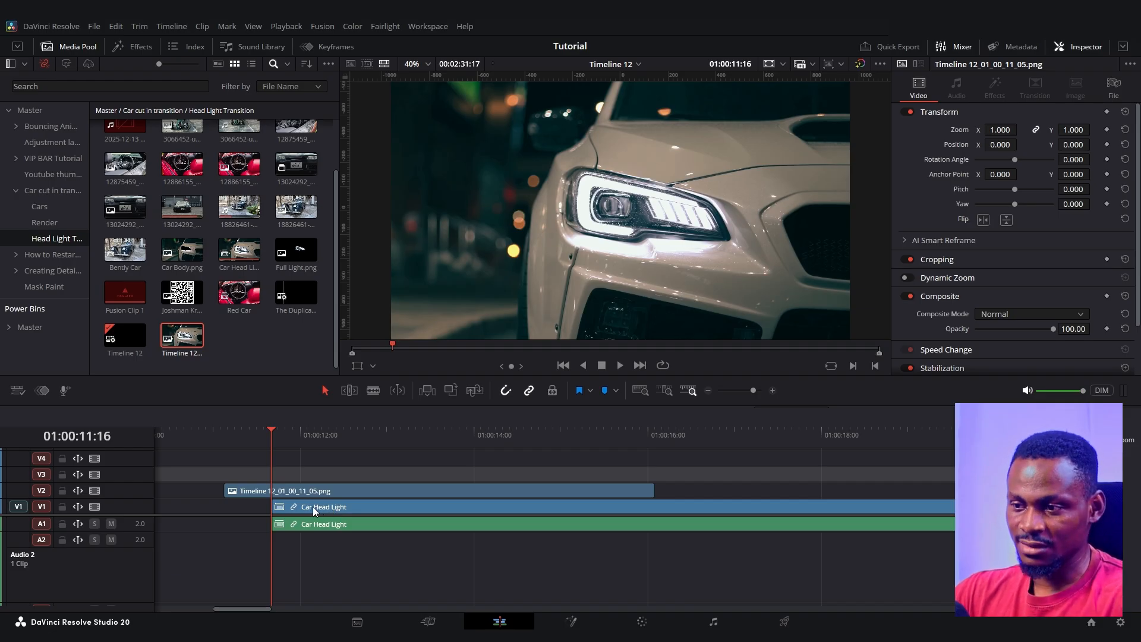
drag(313, 507, 352, 505)
ctrl+click(351, 493)
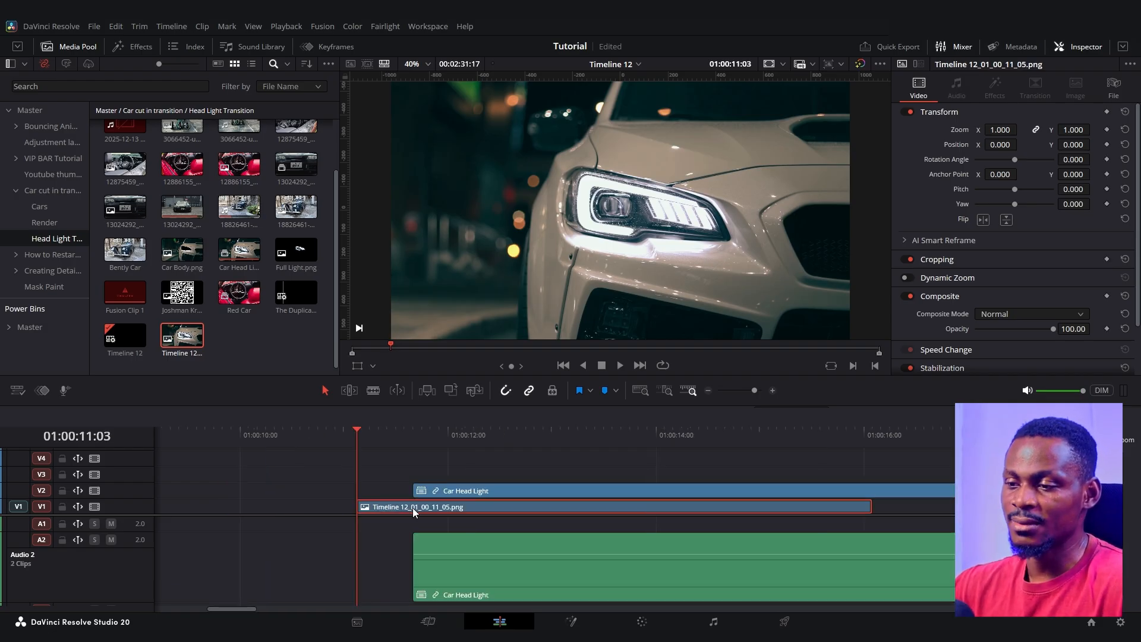
Step: Turn the still image on video track 1 into a Fusion clip and open it on the Fusion page
right_click(412, 508)
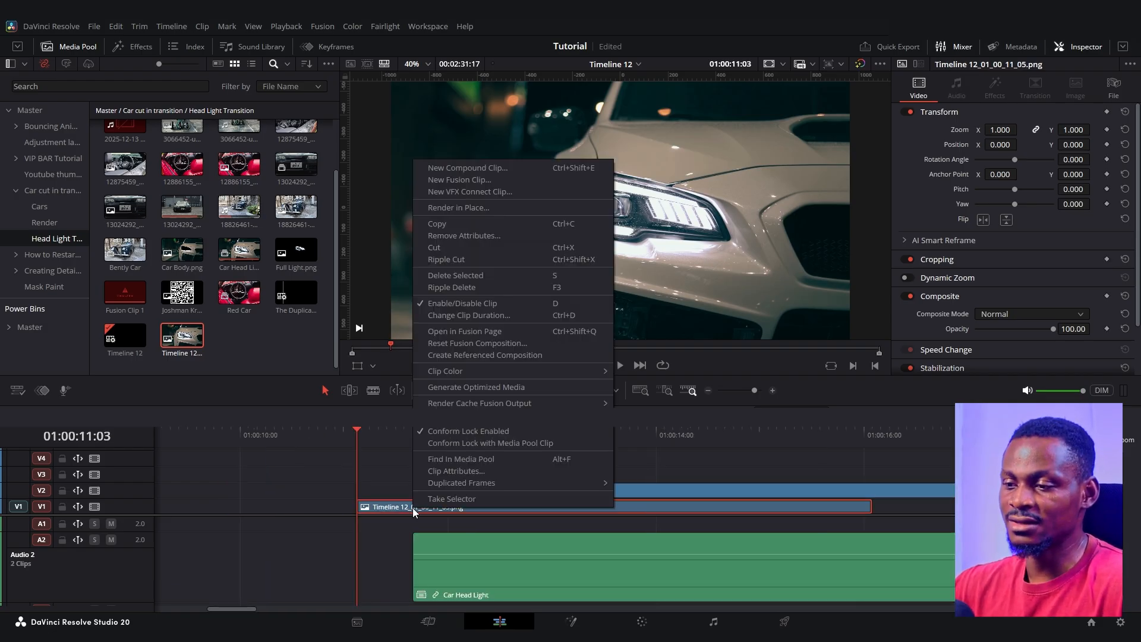
click(452, 180)
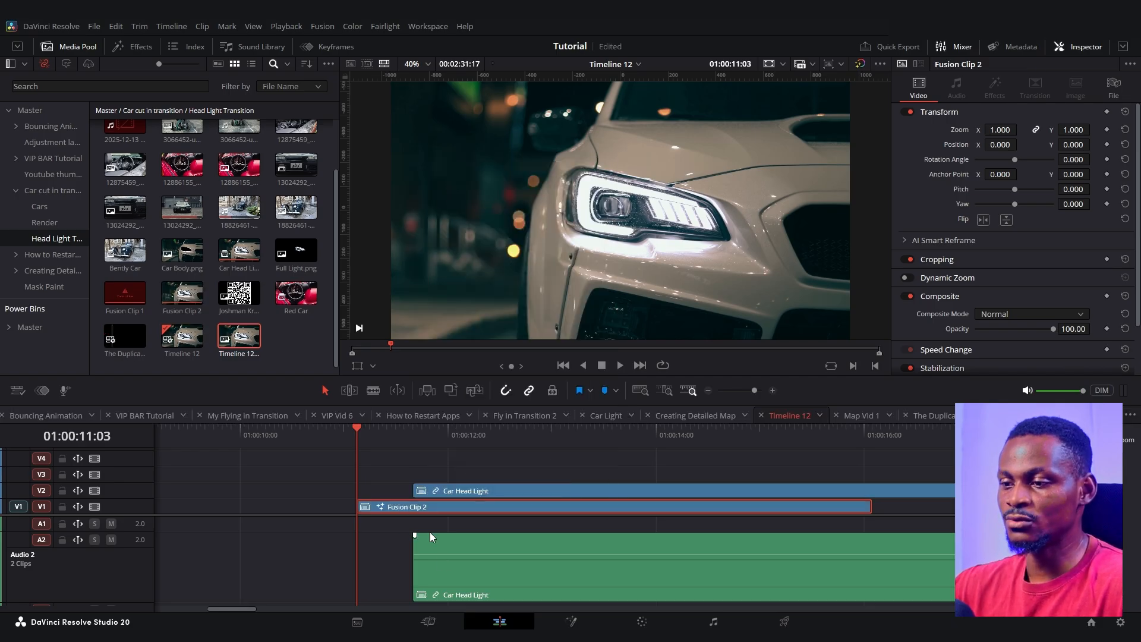
right_click(428, 505)
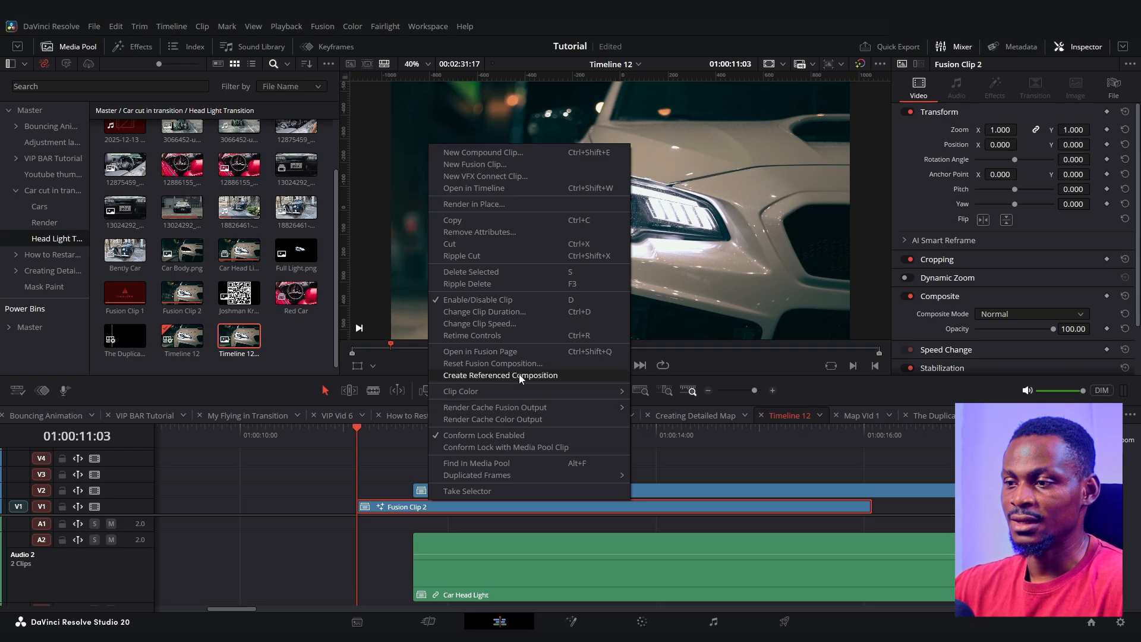
click(487, 351)
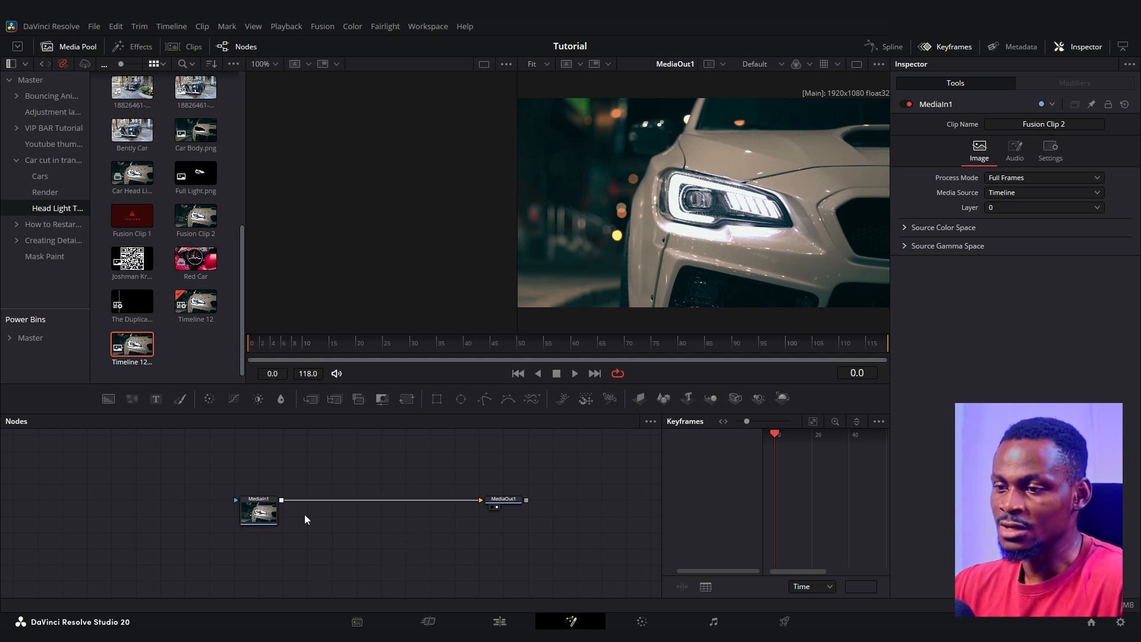
Step: Add a Polygon mask to the MediaIn1 node, place it above the node and invert the mask
click(252, 507)
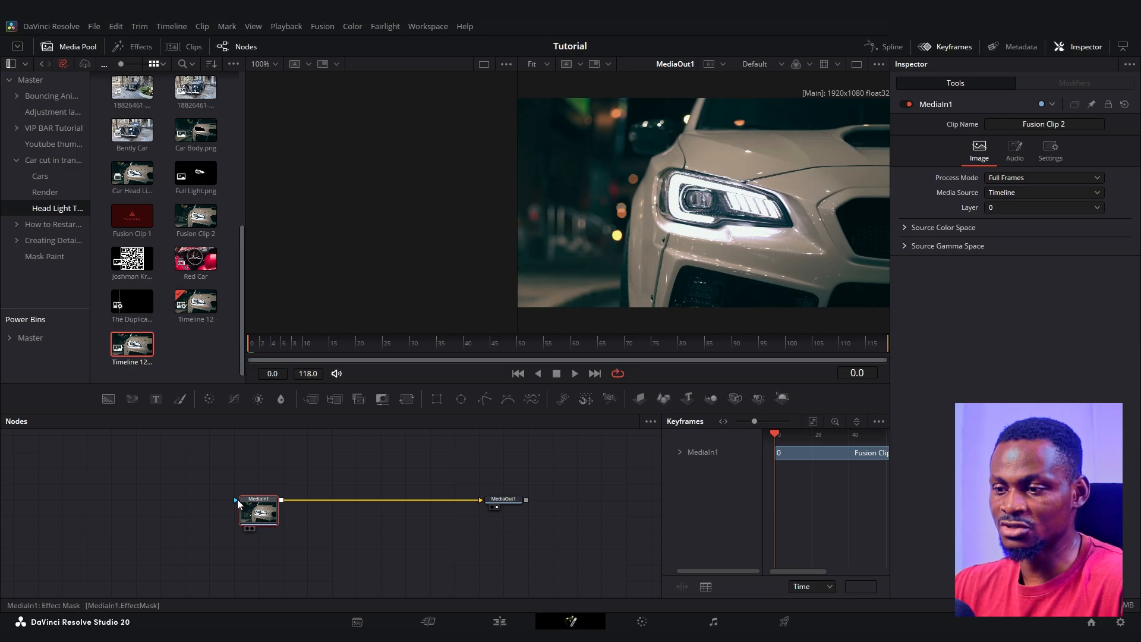
click(487, 396)
drag(264, 489, 264, 472)
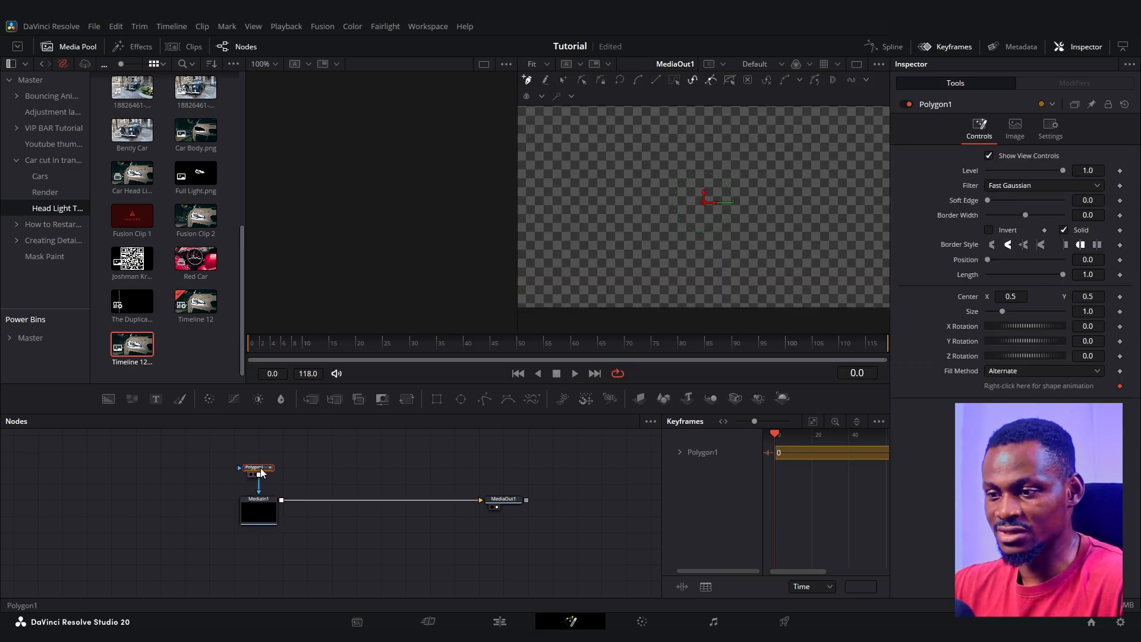
click(989, 230)
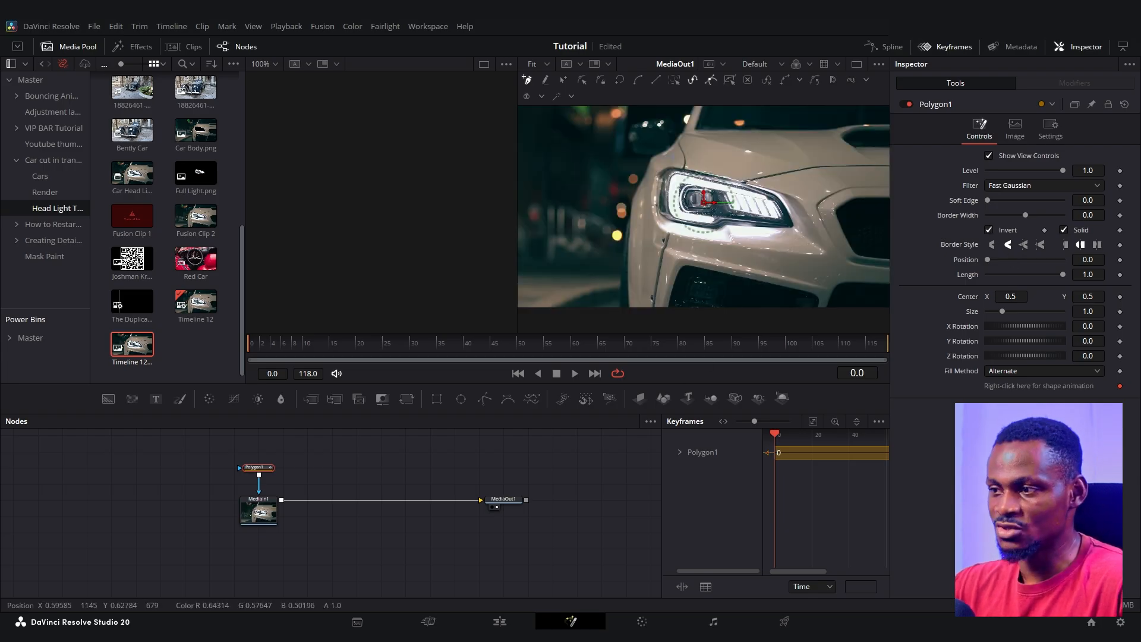
Step: Start the Polygon1 mask outline with curved points along the headlight's lower edge in the car image
click(223, 515)
click(260, 471)
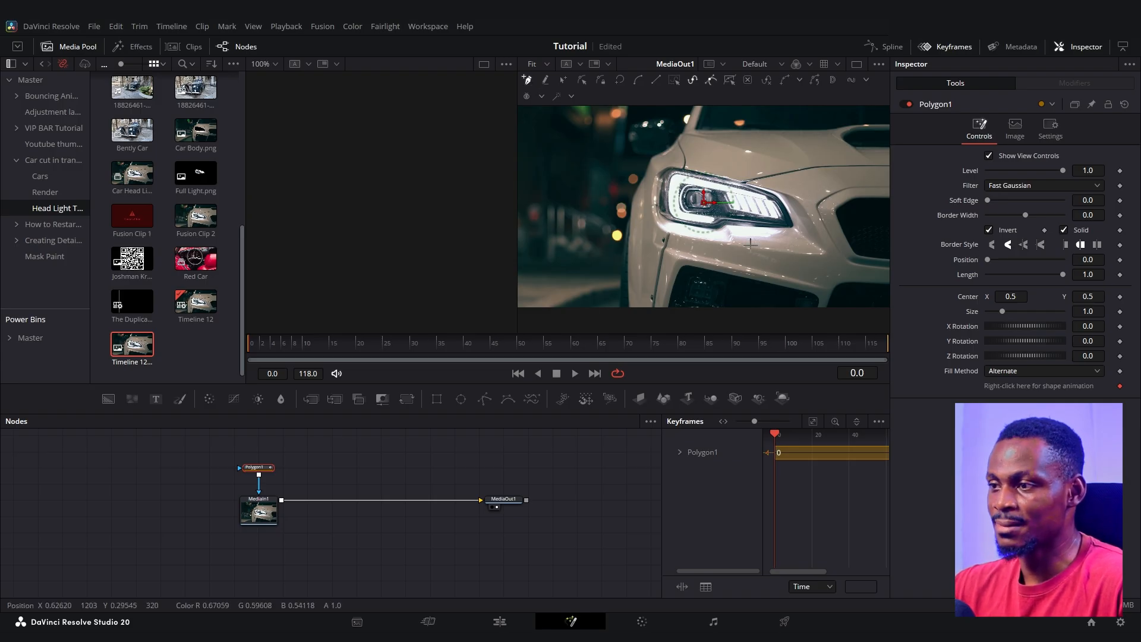
scroll(722, 226, up, 3)
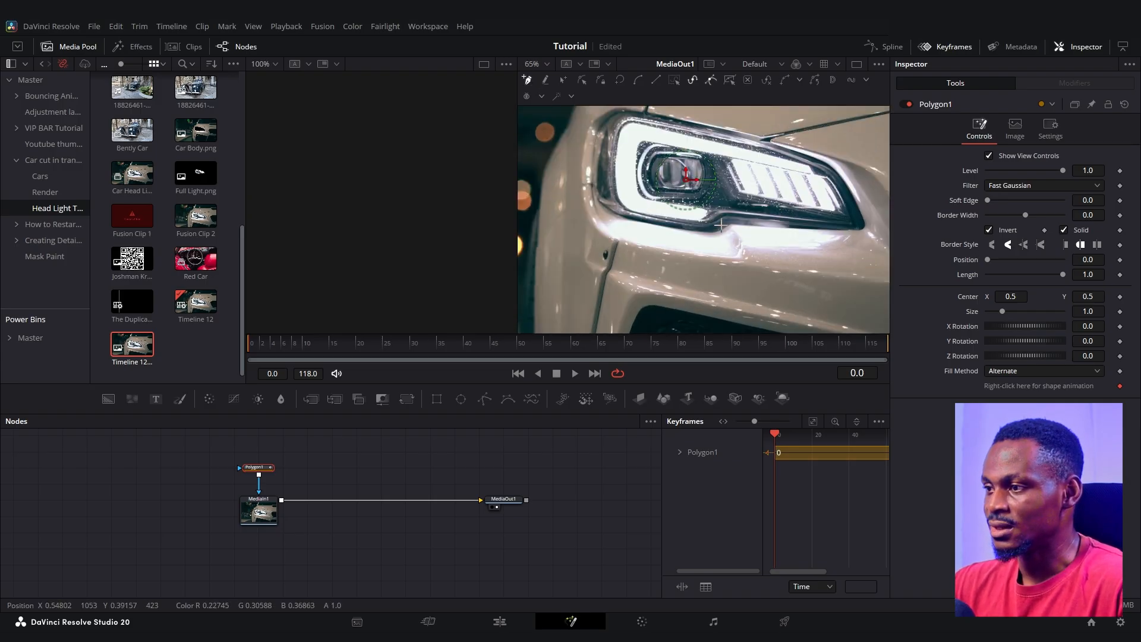
scroll(703, 245, up, 1)
drag(703, 245, 700, 263)
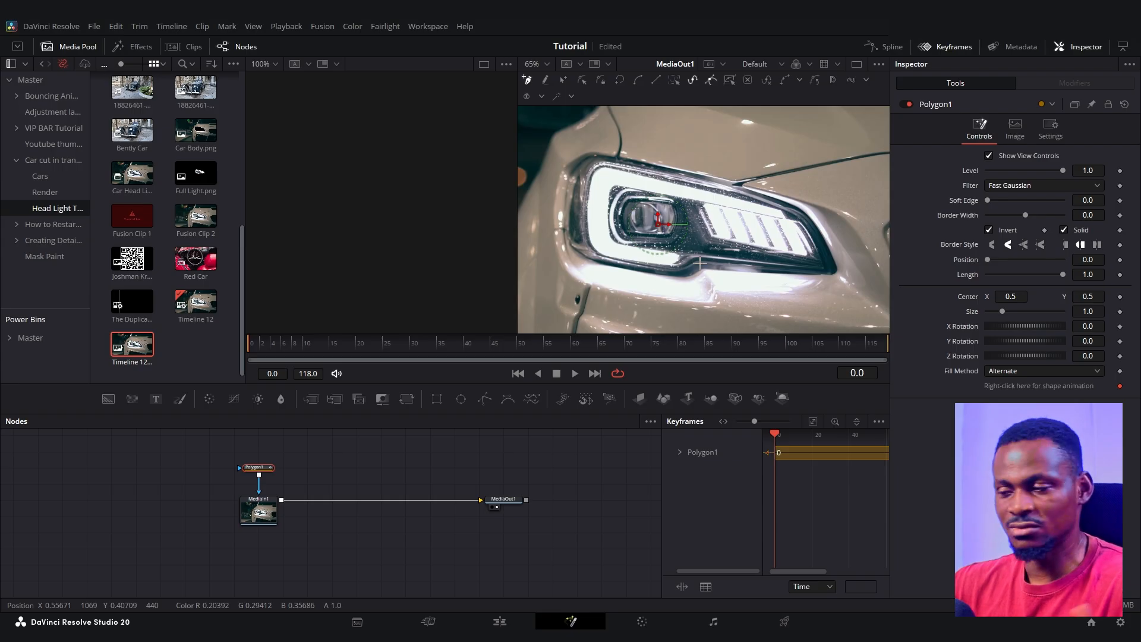
scroll(652, 270, up, 1)
drag(579, 260, 684, 280)
click(702, 279)
scroll(717, 282, up, 1)
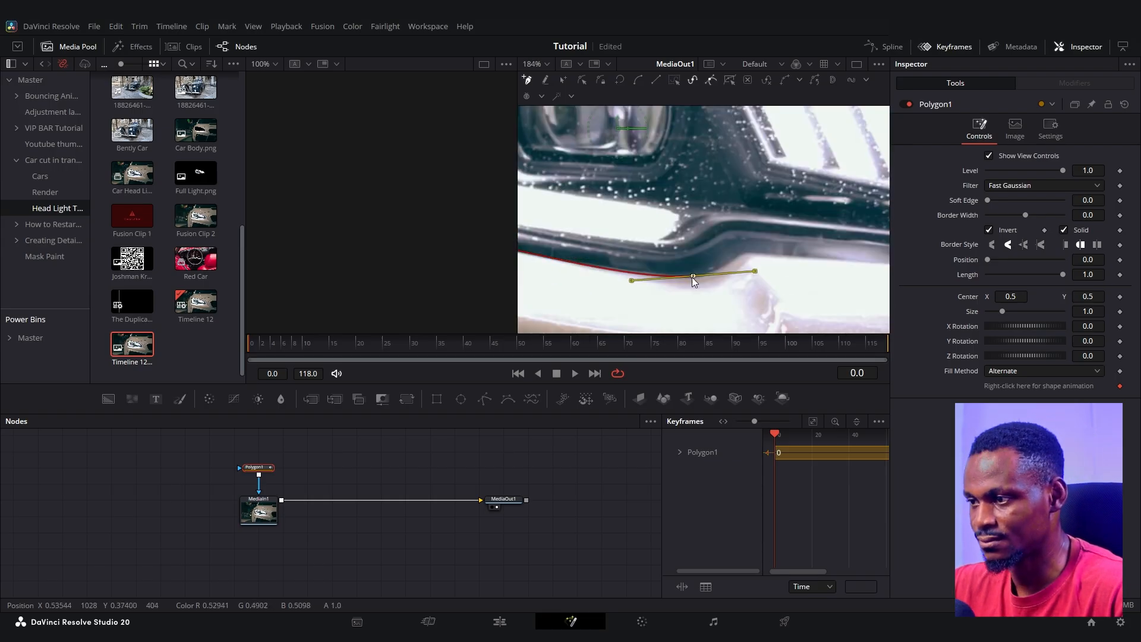
Step: Continue the Polygon1 outline along the rest of the headlight's lower edge and around its pointed right corner
drag(792, 257, 593, 255)
scroll(838, 267, down, 2)
scroll(678, 268, up, 2)
drag(749, 267, 773, 272)
click(594, 255)
drag(645, 243, 622, 255)
drag(751, 288, 595, 309)
drag(808, 288, 817, 281)
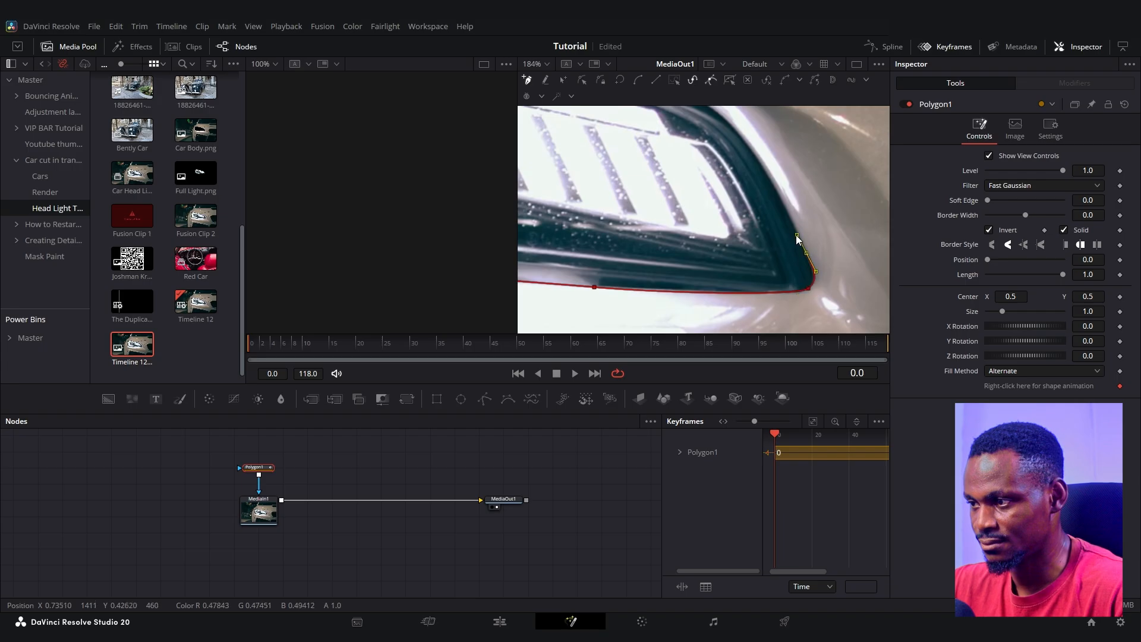
Step: Extend the Polygon1 outline from the pointed corner along the headlight's upper edge toward its rounded end
key(space)
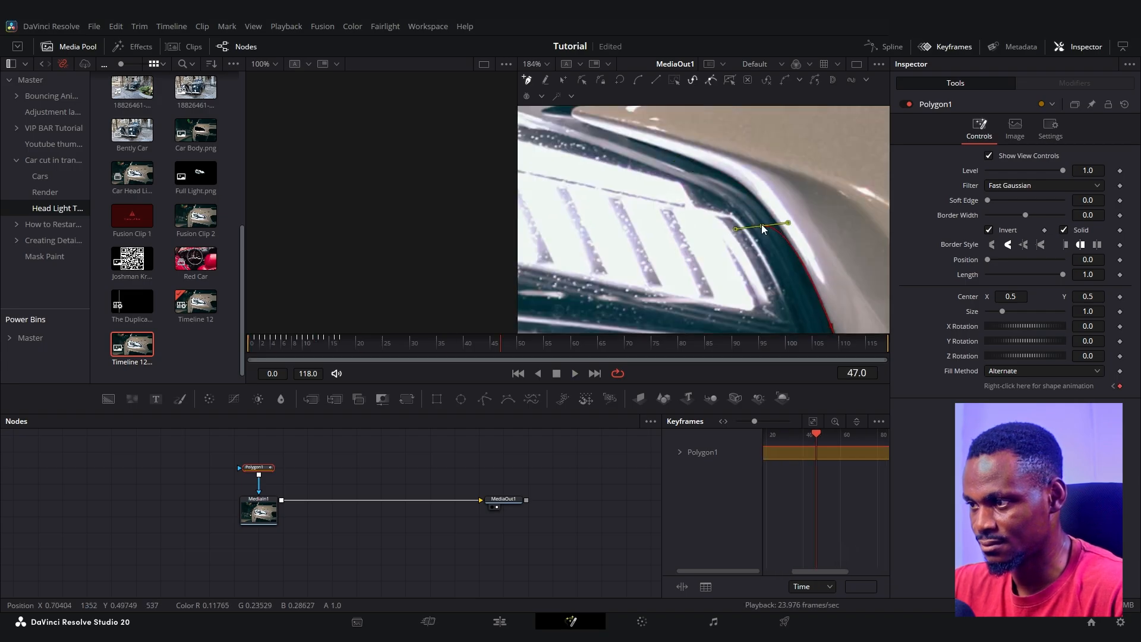
drag(635, 139, 800, 238)
drag(582, 184, 547, 177)
drag(612, 208, 874, 229)
drag(714, 207, 627, 187)
drag(620, 182, 586, 177)
drag(620, 182, 726, 183)
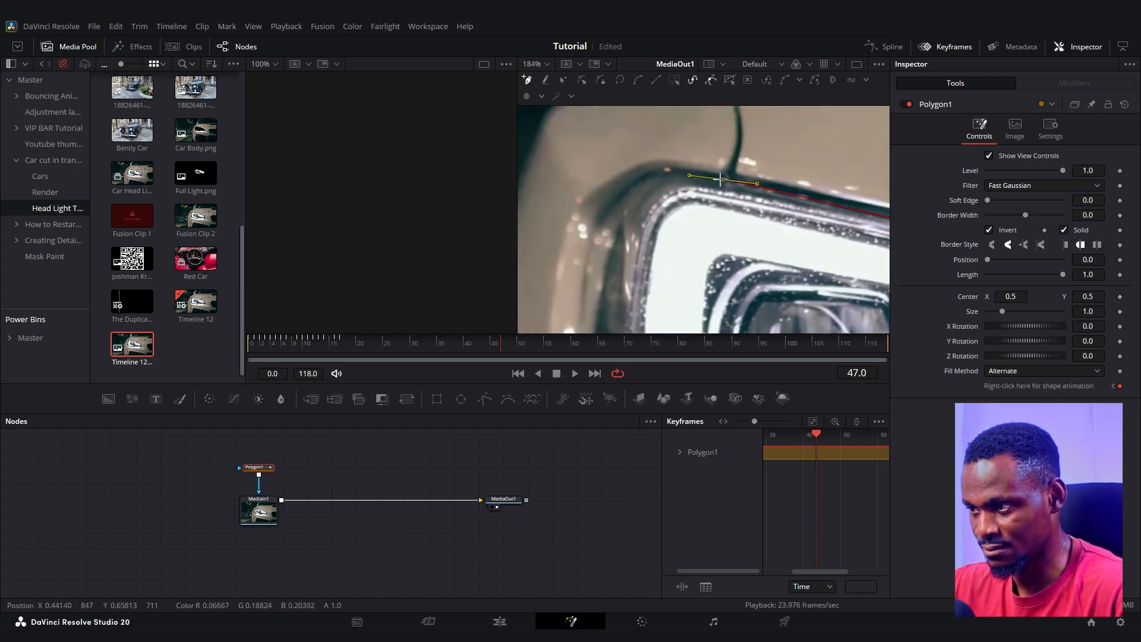
Step: Trace the Polygon1 outline around the headlight's rounded left end and close the mask at its starting point
drag(620, 193, 602, 211)
drag(628, 251, 670, 114)
drag(625, 219, 627, 274)
drag(648, 219, 653, 159)
drag(664, 249, 714, 277)
click(726, 283)
scroll(727, 283, down, 10)
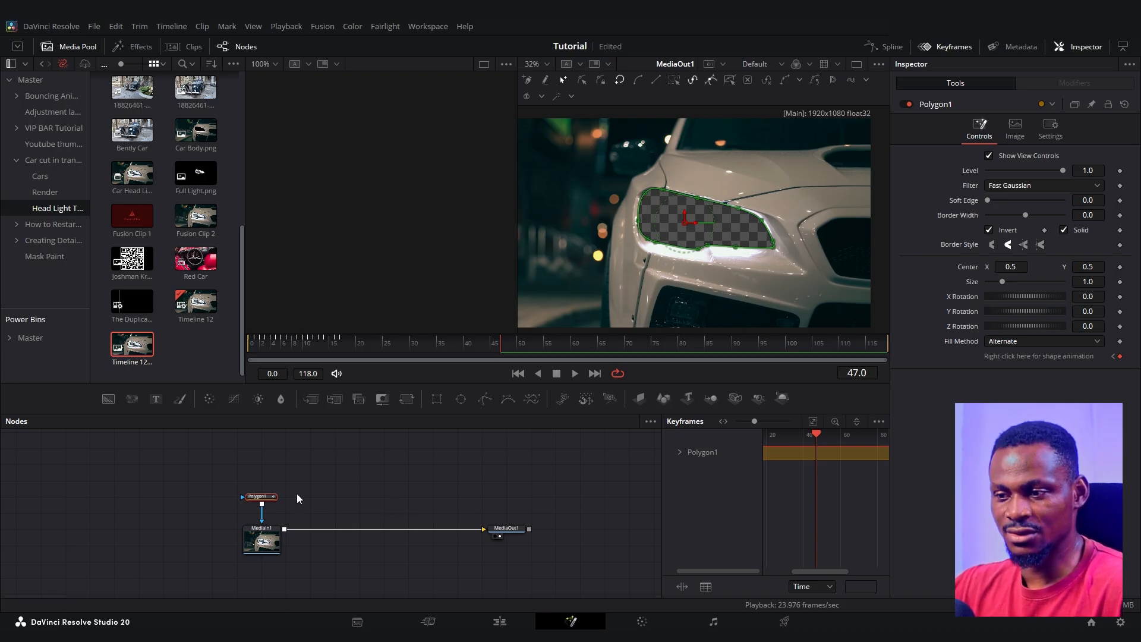
Step: Add a Background node, move MediaIn1 and Polygon1 above it, and disconnect MediaIn1 from MediaOut1
drag(109, 398, 203, 523)
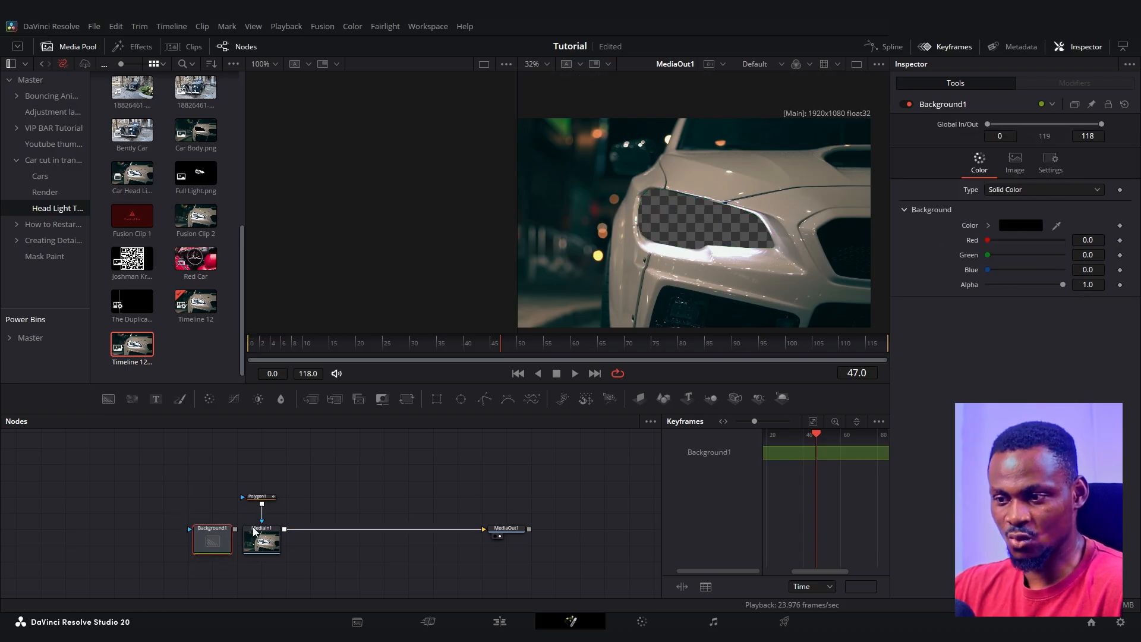
drag(310, 483, 271, 543)
drag(266, 542, 266, 494)
drag(484, 529, 392, 504)
Step: Connect Background1 to MediaOut1 and set the background's Alpha to 0.0
click(218, 555)
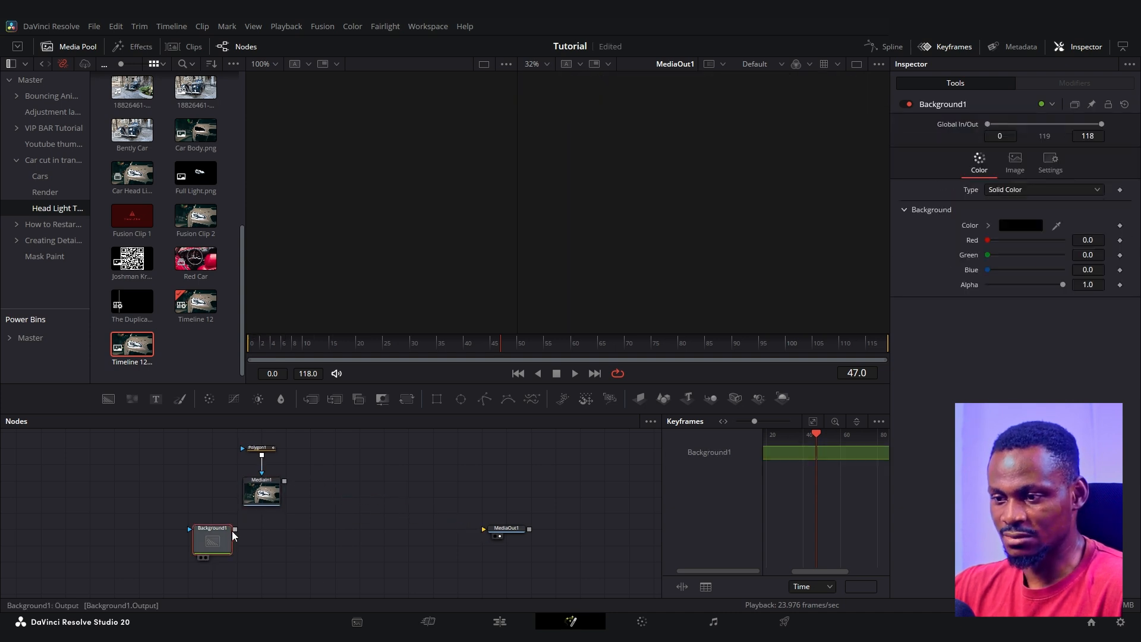
drag(236, 529, 507, 530)
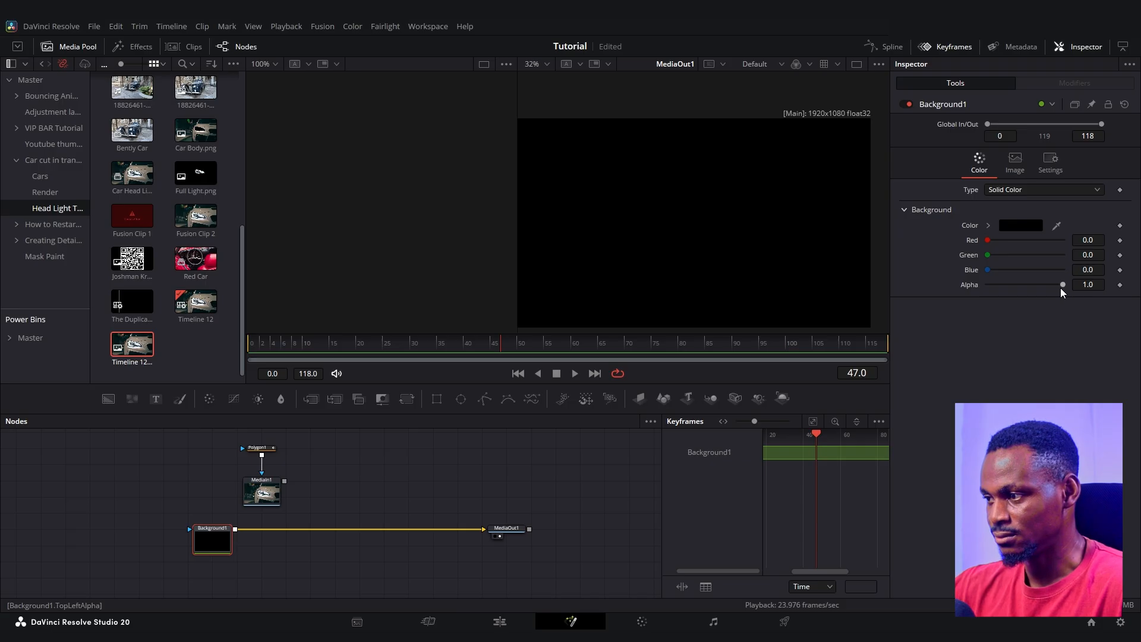
drag(1061, 284, 907, 298)
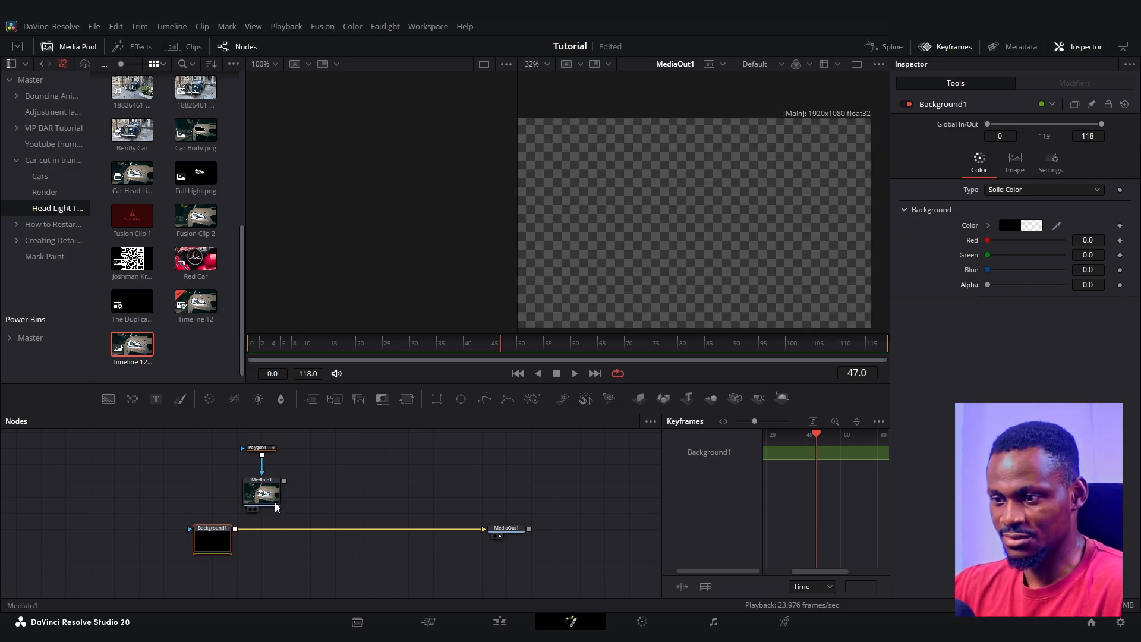
Step: Duplicate MediaIn1 together with its Polygon1 mask and arrange both node pairs side by side above Background1
drag(280, 508, 323, 515)
drag(322, 458, 232, 500)
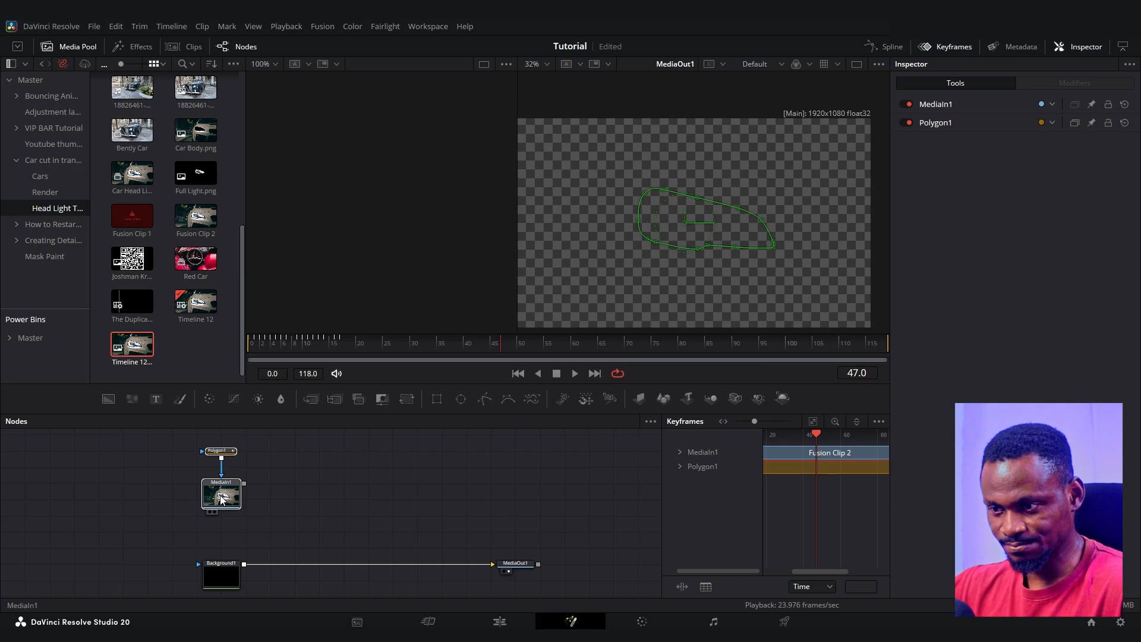
click(221, 499)
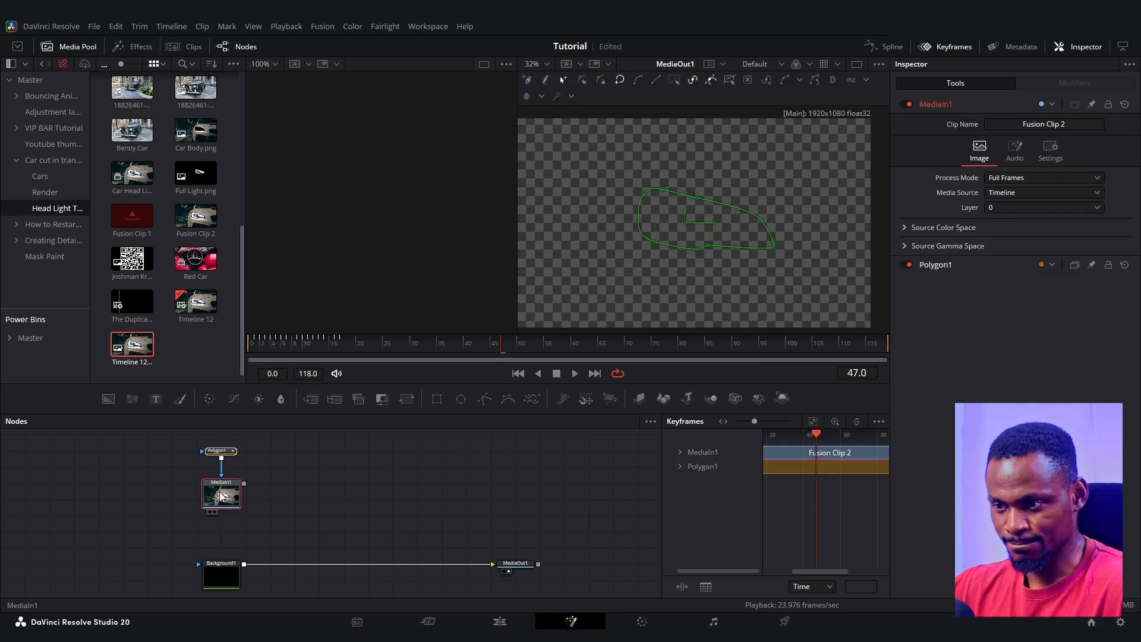
click(277, 475)
key(ctrl+v)
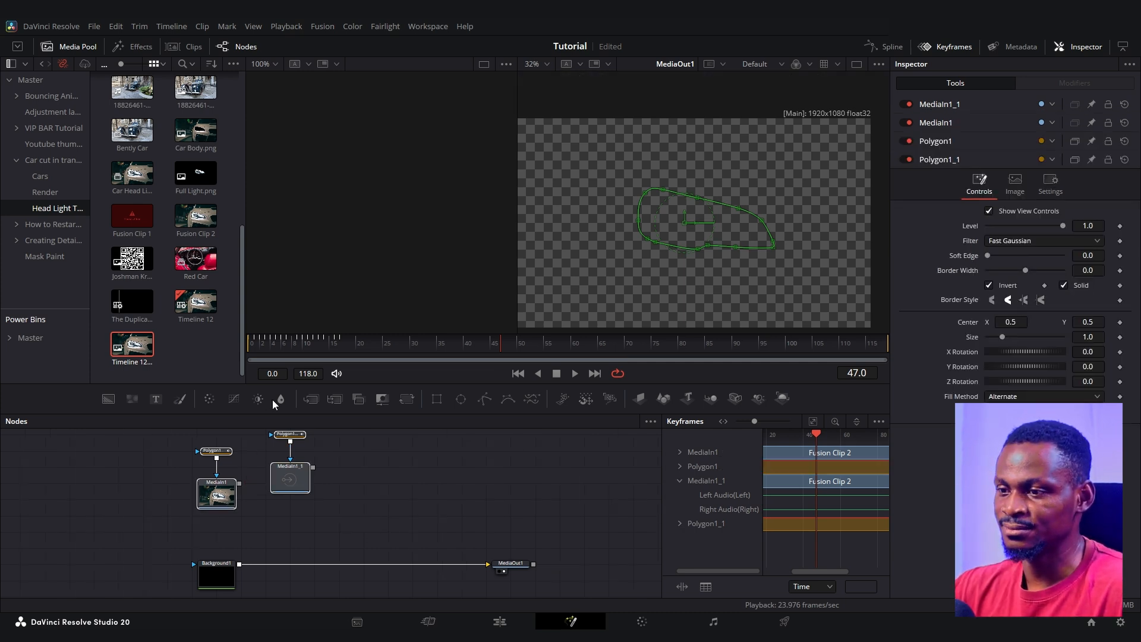
drag(321, 385, 334, 326)
drag(355, 471, 363, 502)
drag(346, 406, 182, 478)
mouse_move(300, 464)
mouse_down()
mouse_move(175, 443)
mouse_move(202, 431)
mouse_up()
click(315, 455)
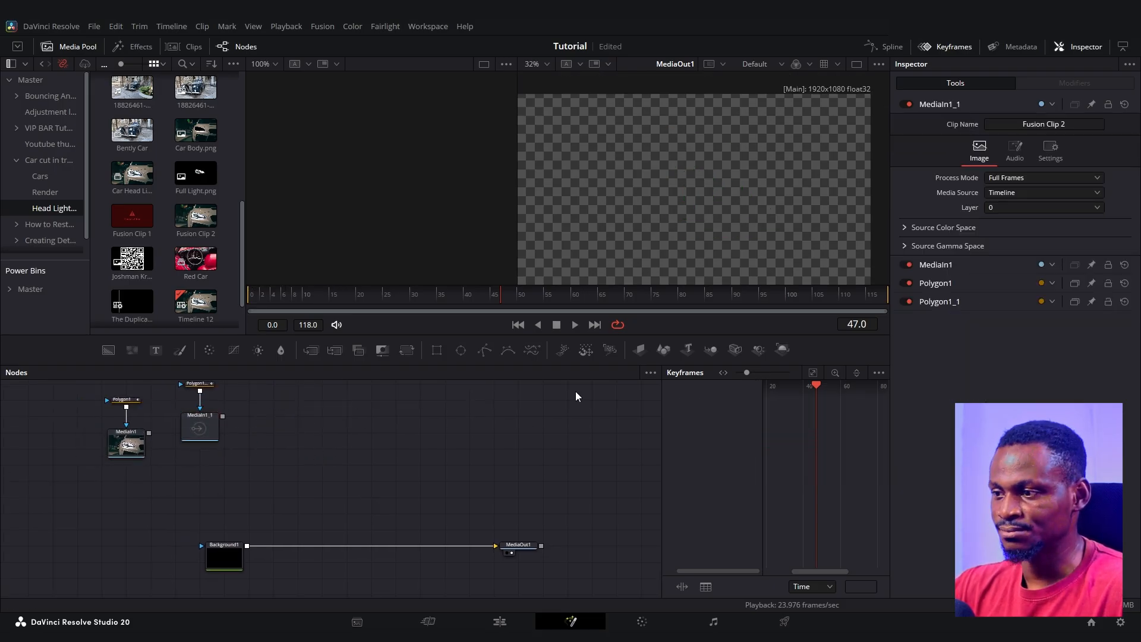
Step: Build a 3D chain from an Image Plane 3D through a Merge 3D to a Renderer 3D node
click(644, 352)
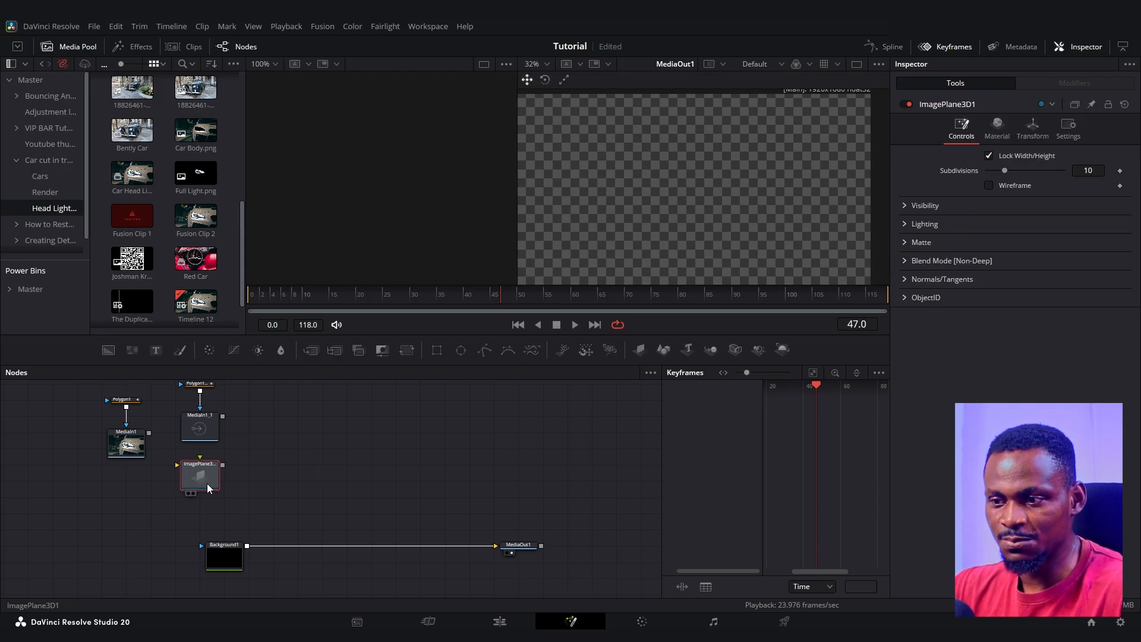
drag(198, 487, 197, 470)
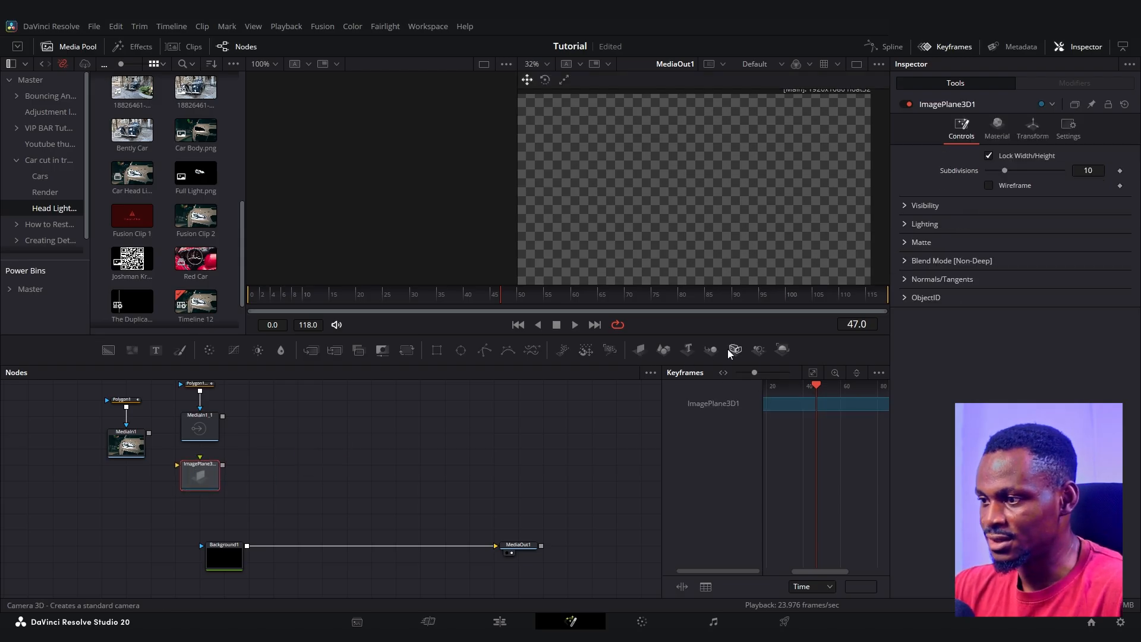
click(712, 349)
drag(264, 459, 288, 459)
click(781, 350)
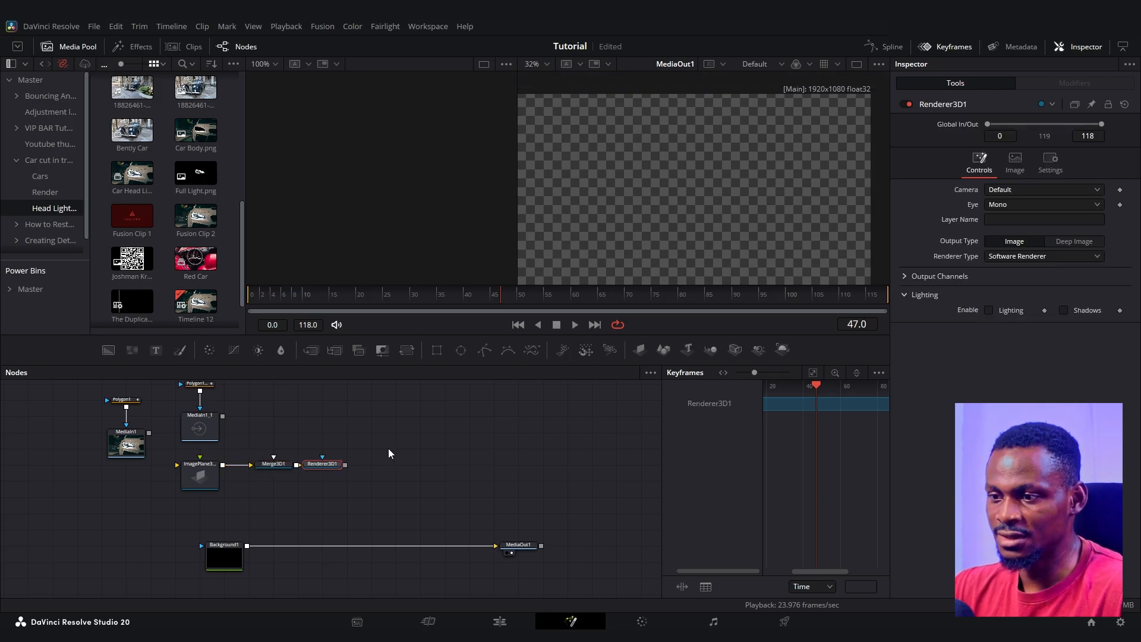
drag(326, 465, 375, 465)
Step: Add a Camera 3D and a second Image Plane 3D node, both connected to Merge3D1
click(273, 465)
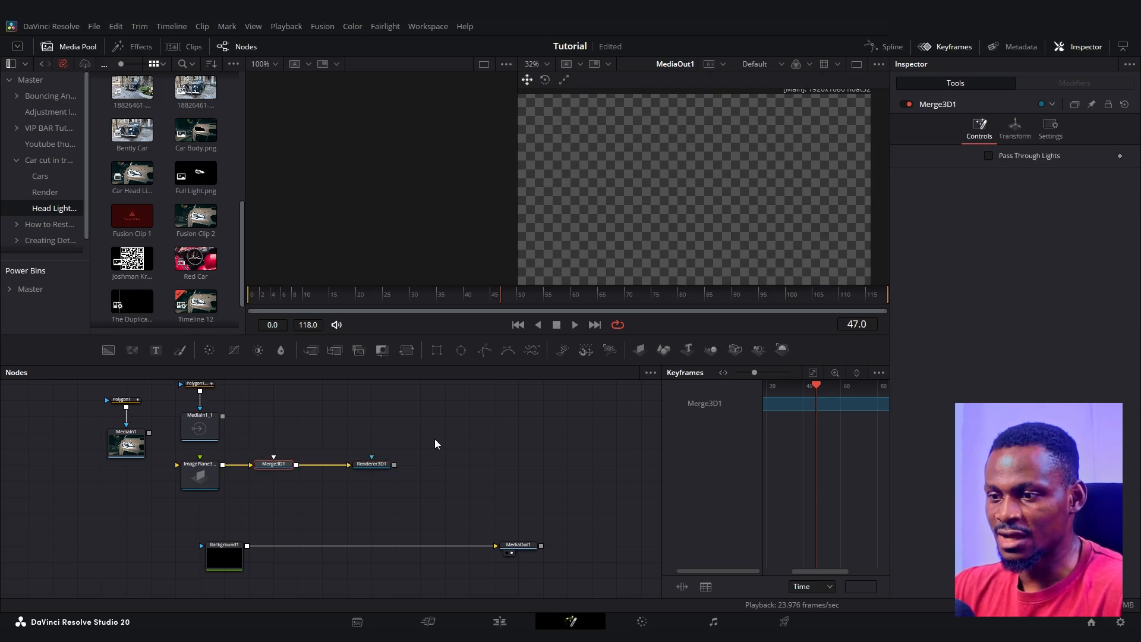
click(735, 350)
drag(191, 533, 335, 435)
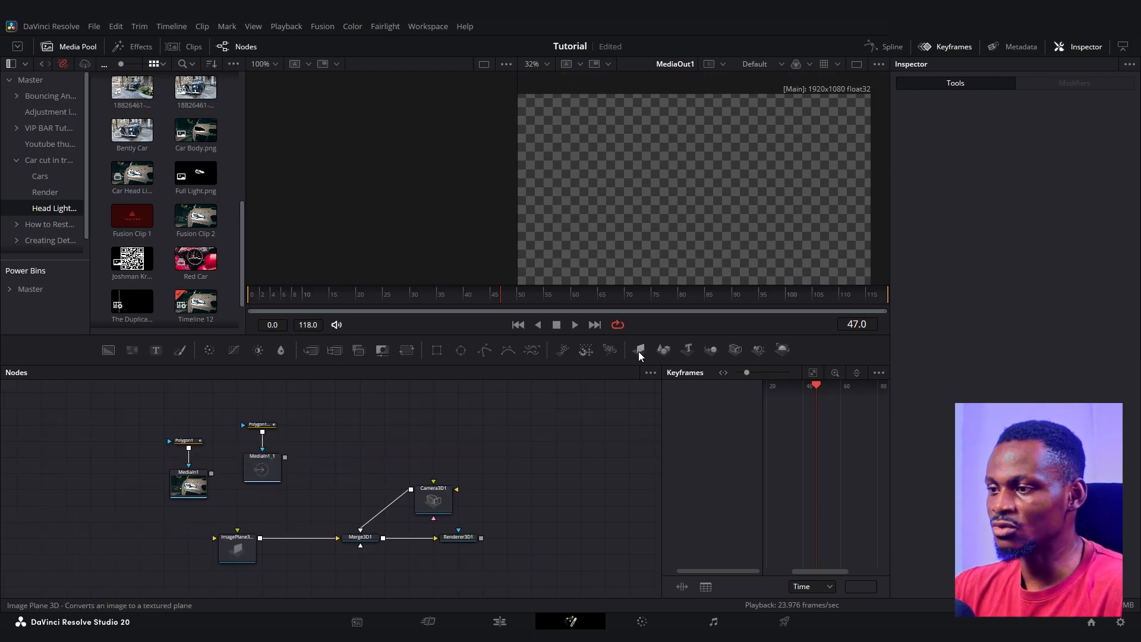
click(639, 350)
drag(387, 450, 363, 538)
drag(272, 461, 317, 479)
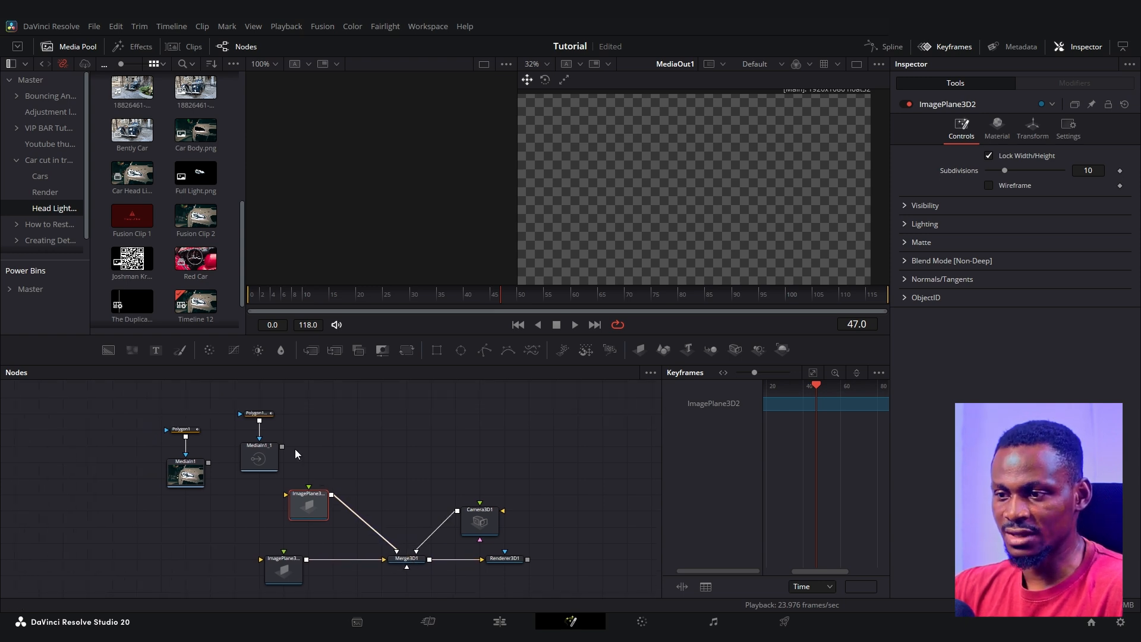
Step: Connect MediaIn1 to ImagePlane3D1 and MediaIn1_1 to ImagePlane3D2, and merge the Renderer3D1 output over Background1
drag(272, 559, 198, 509)
drag(208, 462, 211, 503)
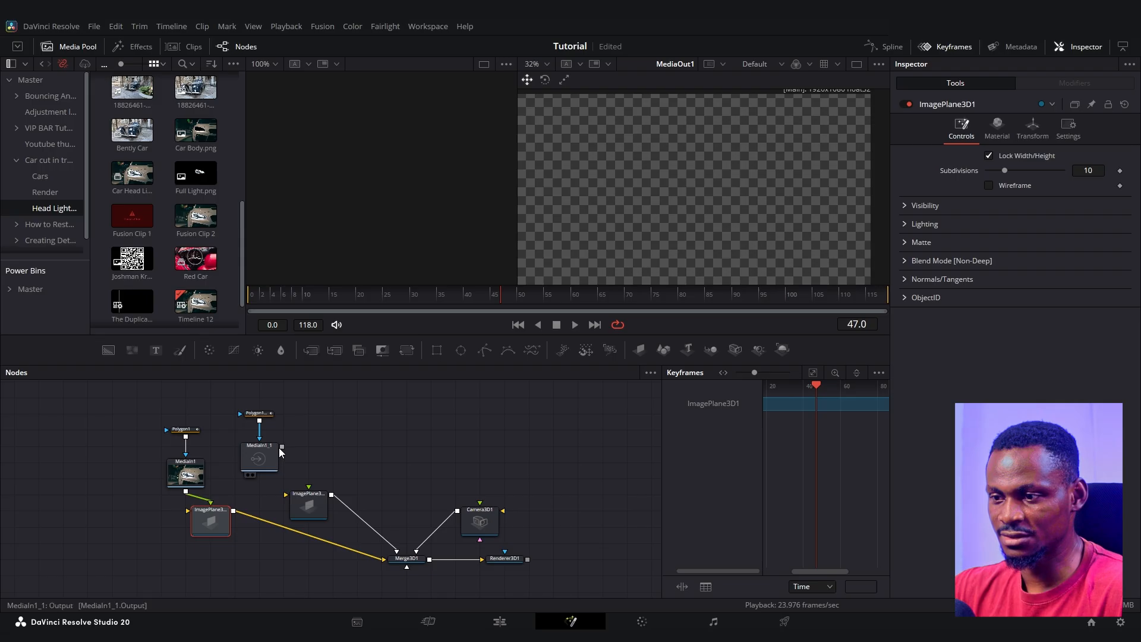
drag(282, 447, 286, 494)
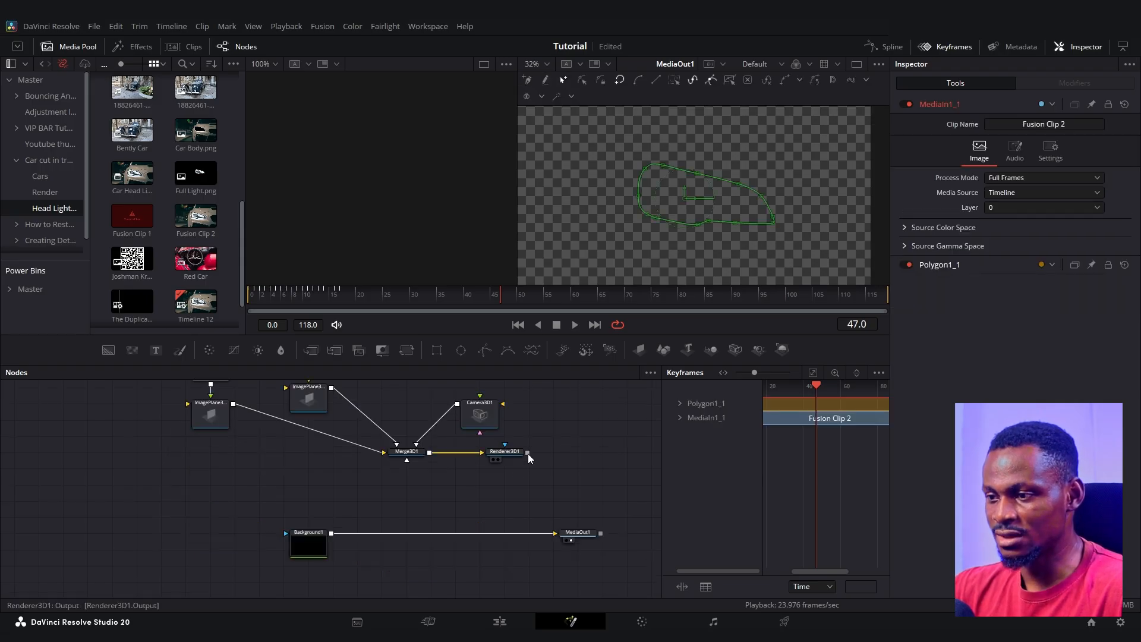
drag(528, 453, 333, 535)
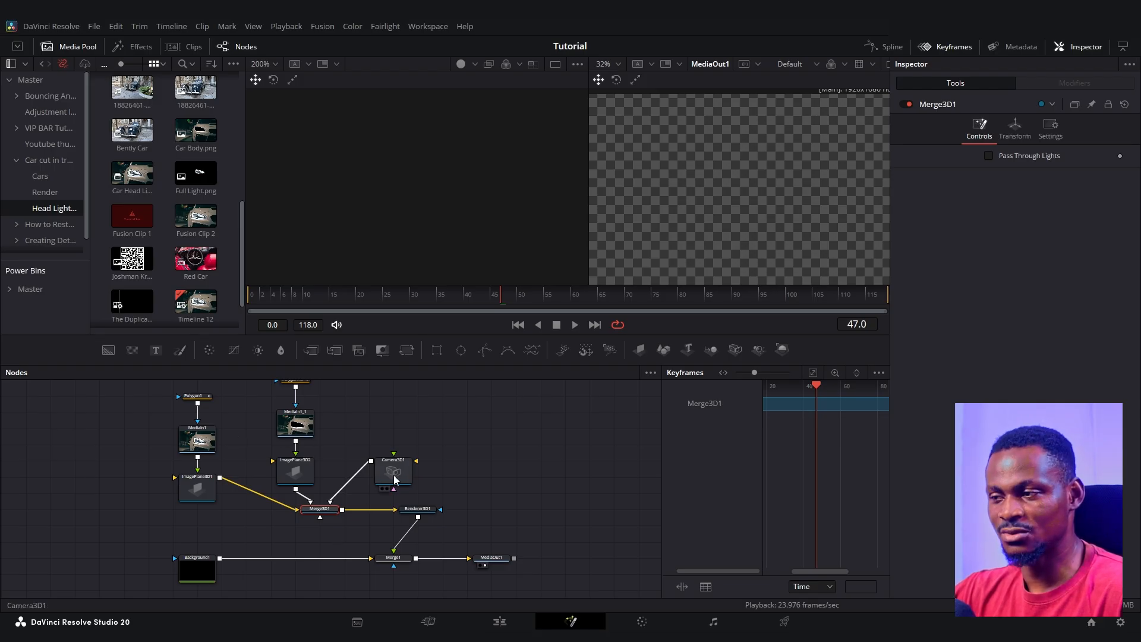
Step: Show Merge3D1 in the empty viewer and try pulling Camera3D1 back from the image planes along its Z axis
drag(326, 509, 573, 227)
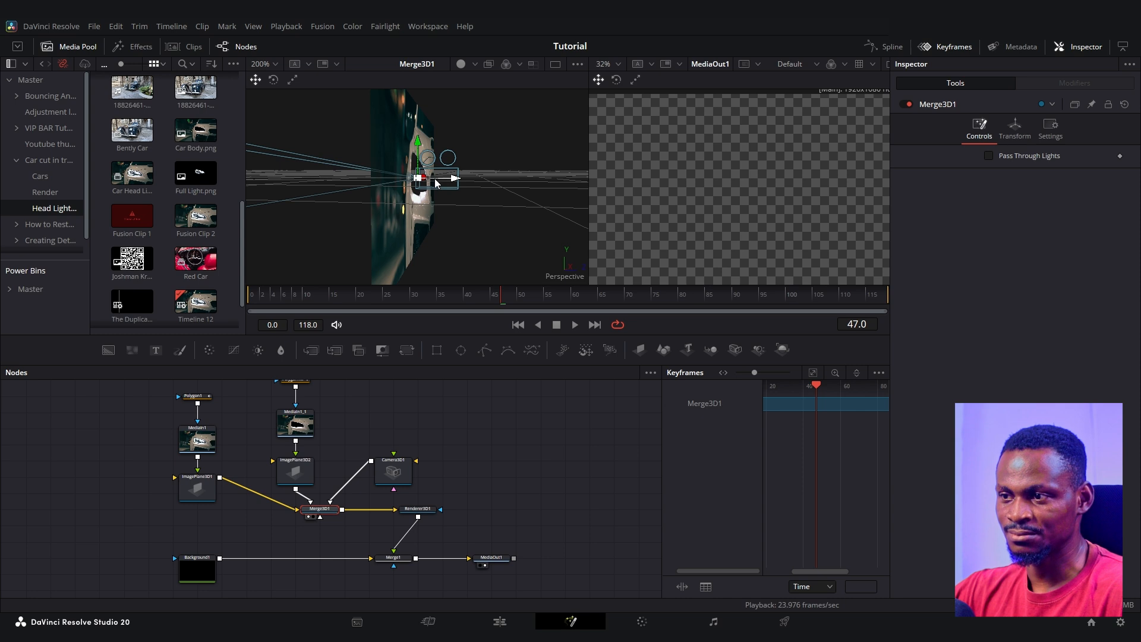
click(396, 475)
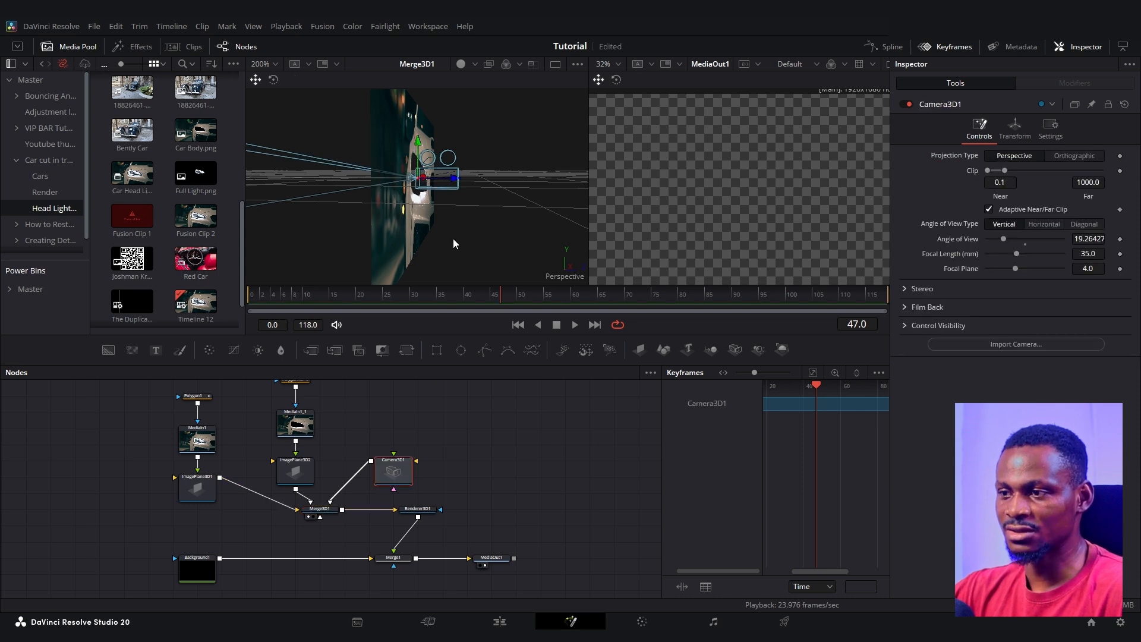
drag(453, 186, 594, 255)
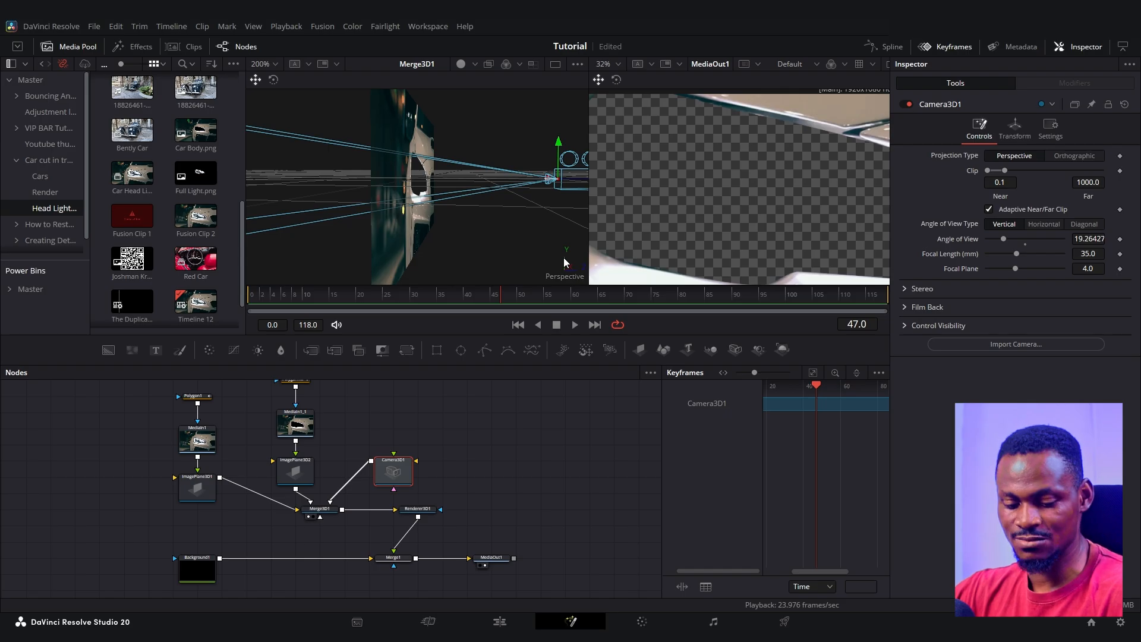
key(ctrl+z)
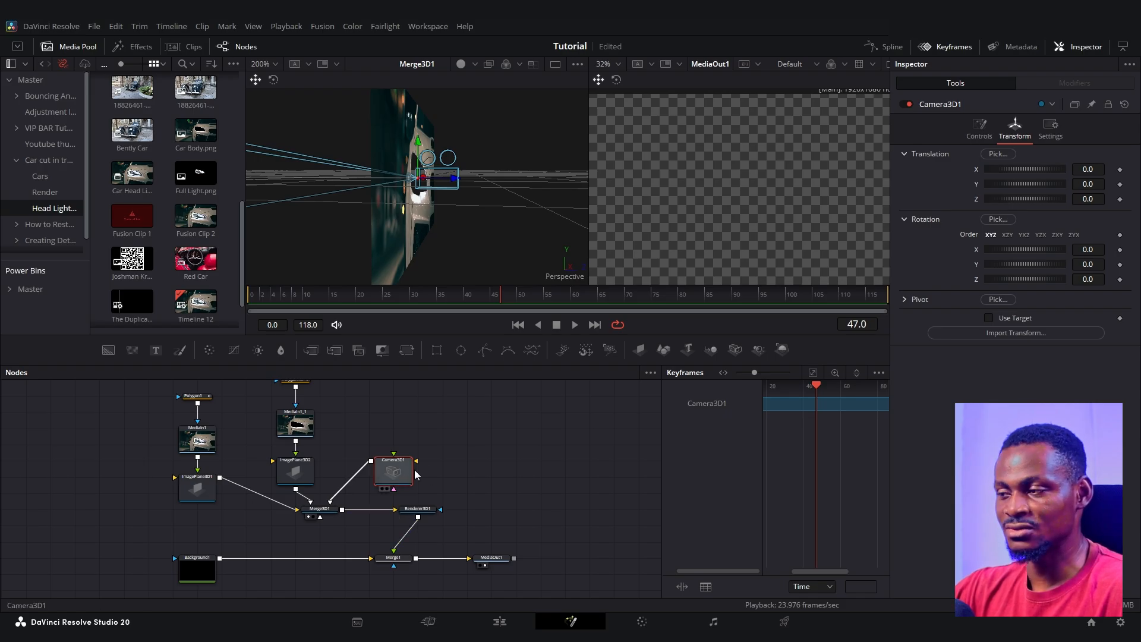
Step: Set the Z translation of Camera3D1 to 1.65
click(1097, 199)
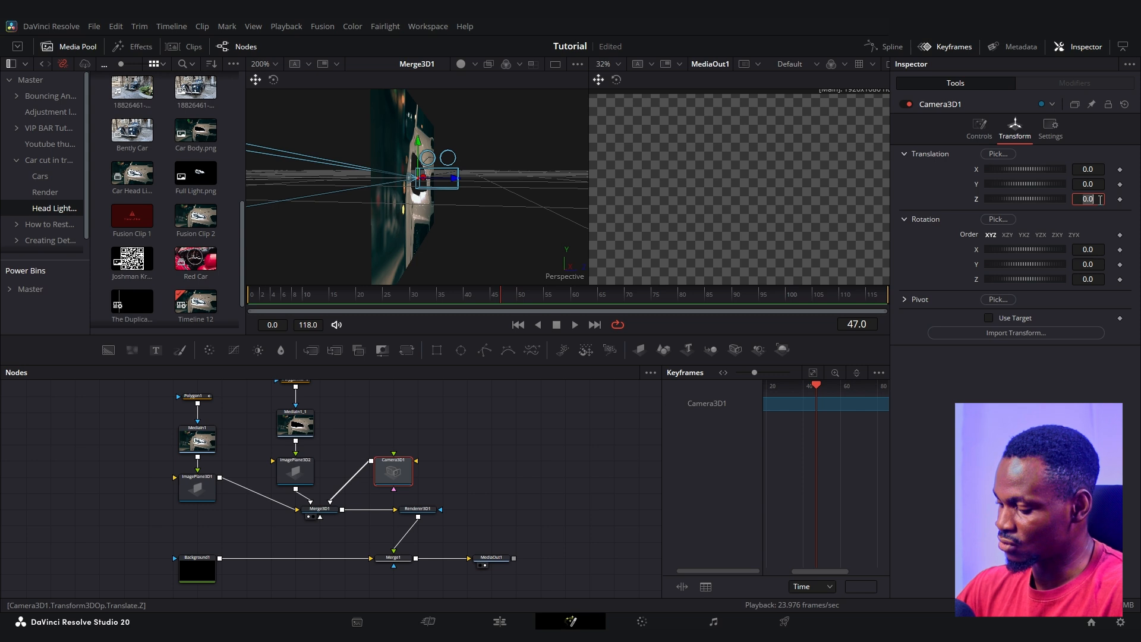
text(1.65)
key(Tab)
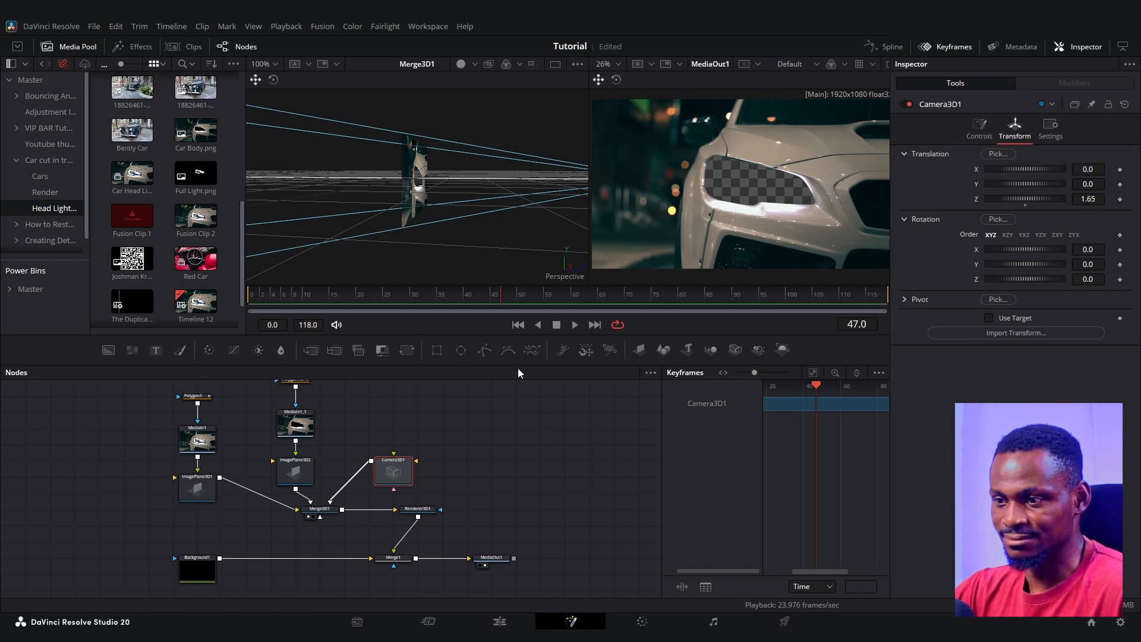
Step: Turn off Invert on the Polygon1 mask of MediaIn1 so that plane keeps only the headlight
drag(339, 426, 357, 481)
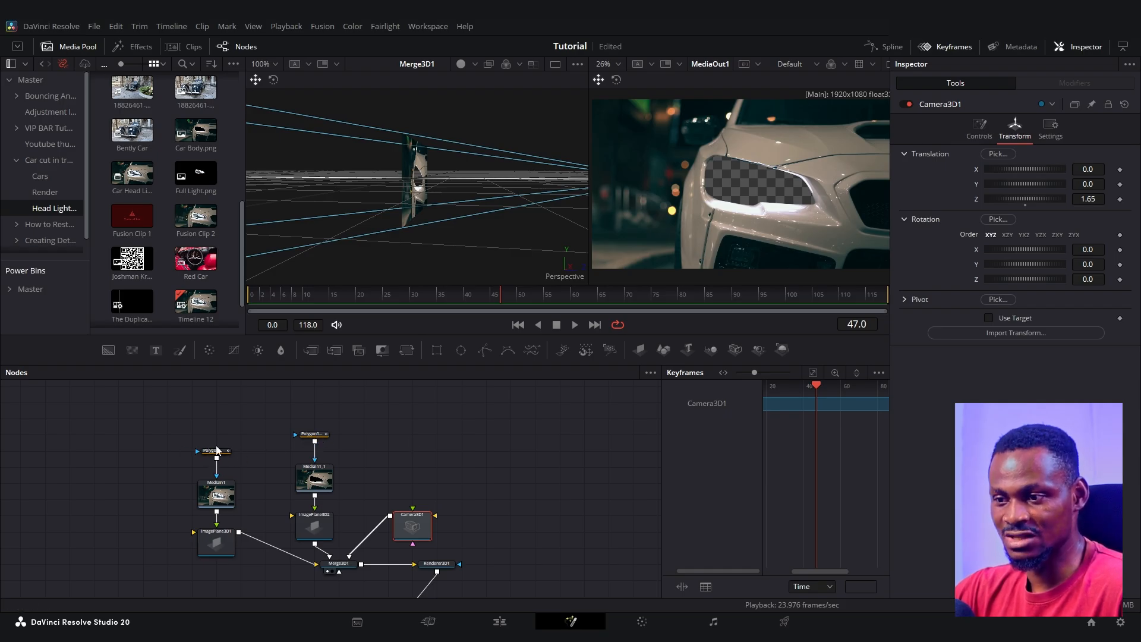
drag(276, 464, 292, 440)
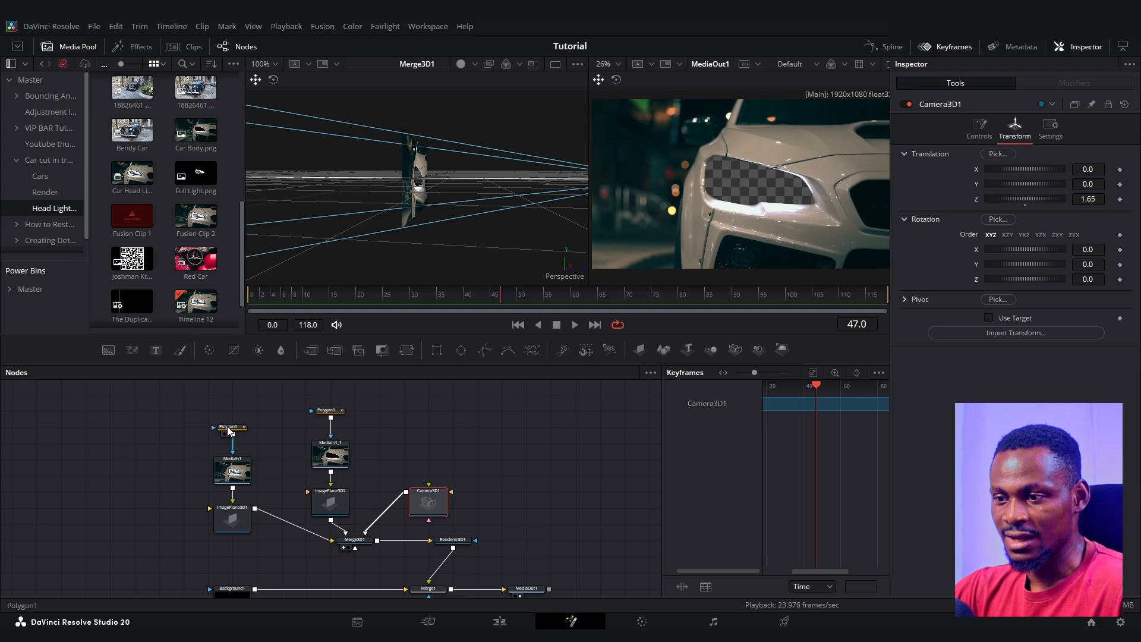
click(228, 429)
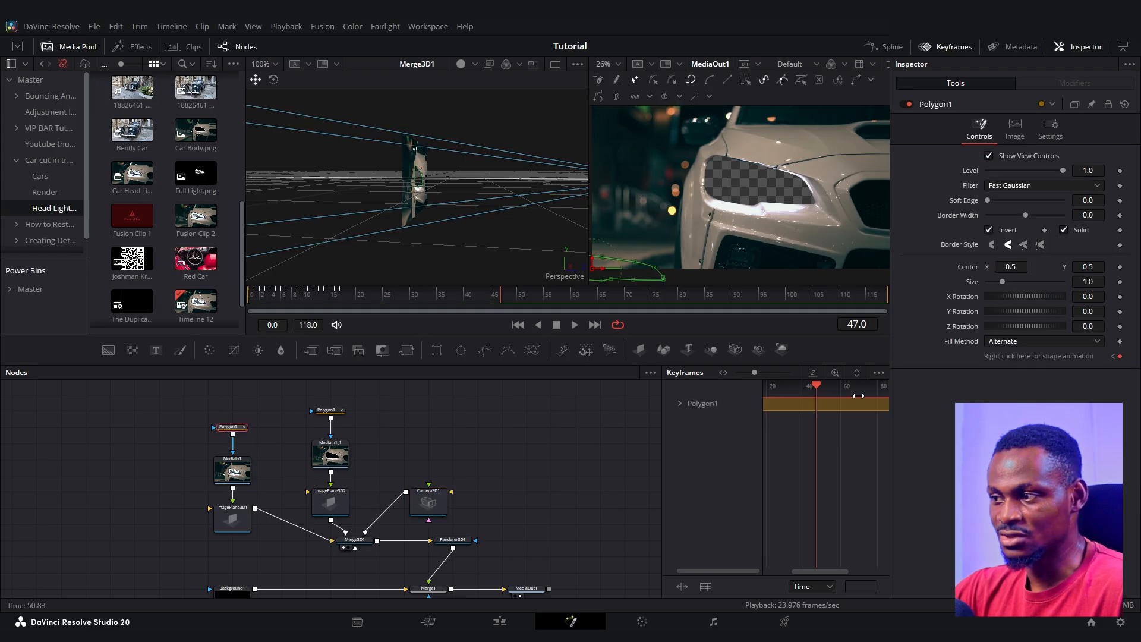
click(990, 231)
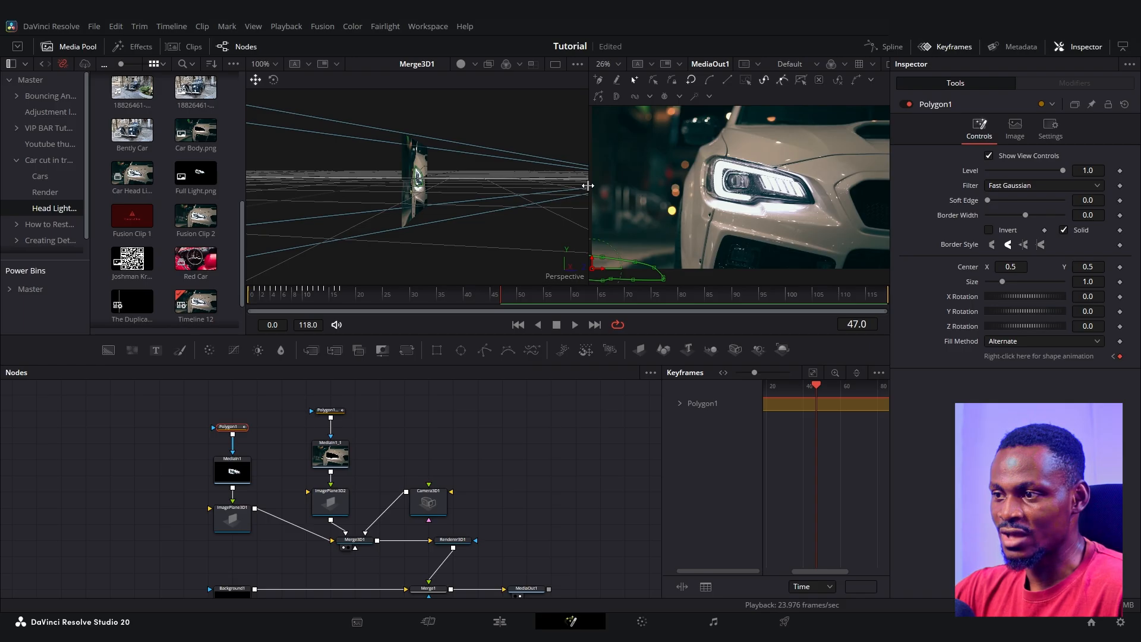
Step: Widen the MediaOut1 viewer and set the Z translation of ImagePlane3D1 to -0.01
drag(590, 186, 558, 183)
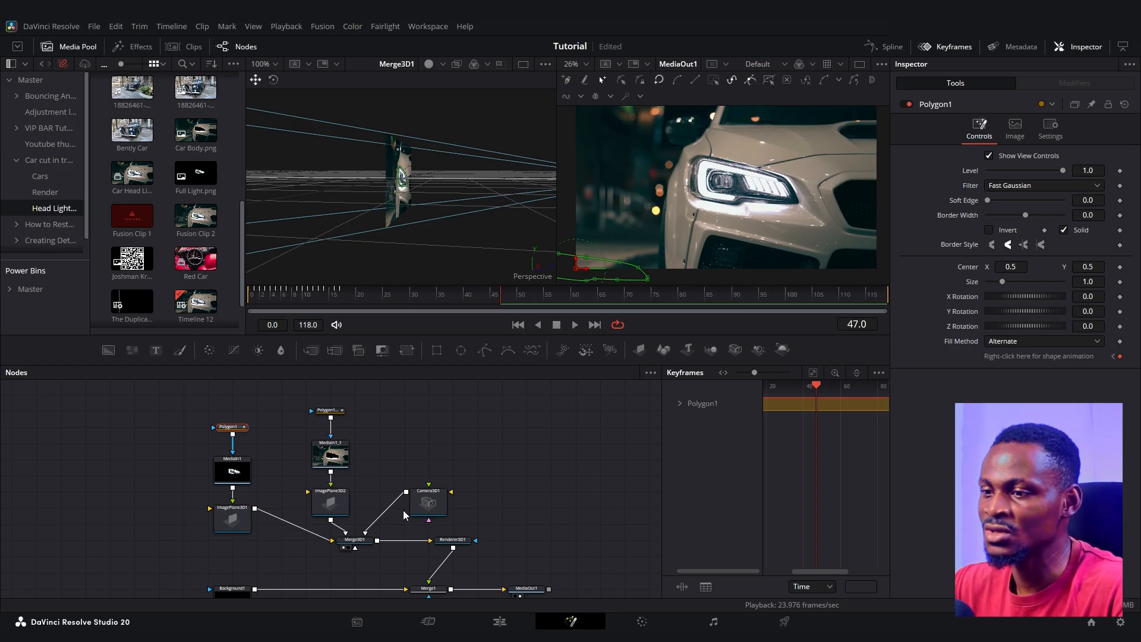
click(236, 519)
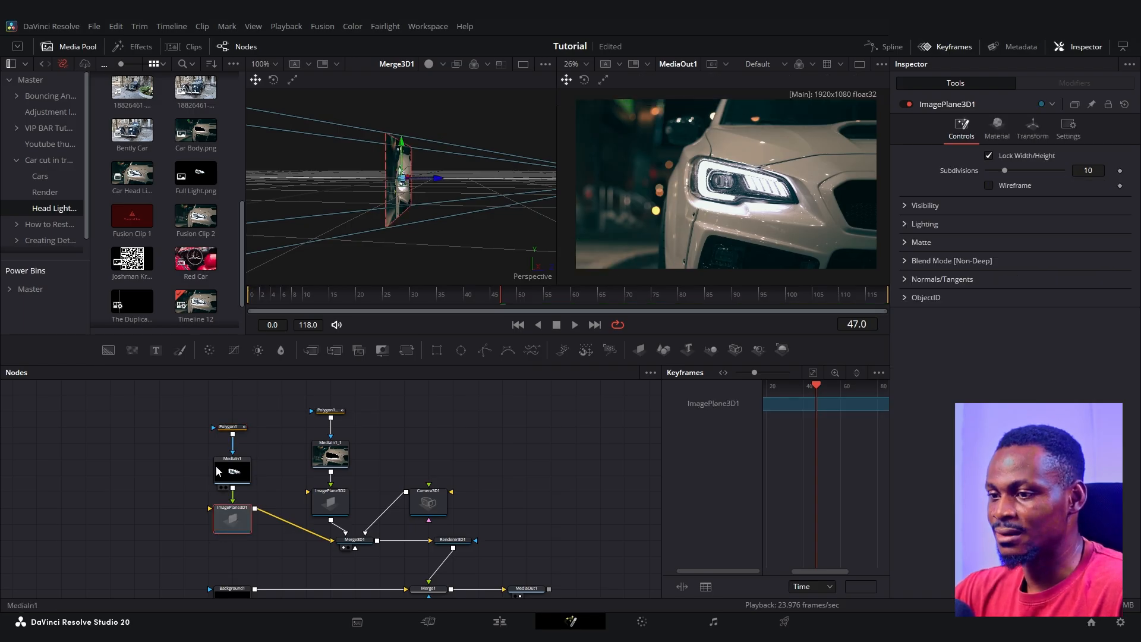
click(1032, 123)
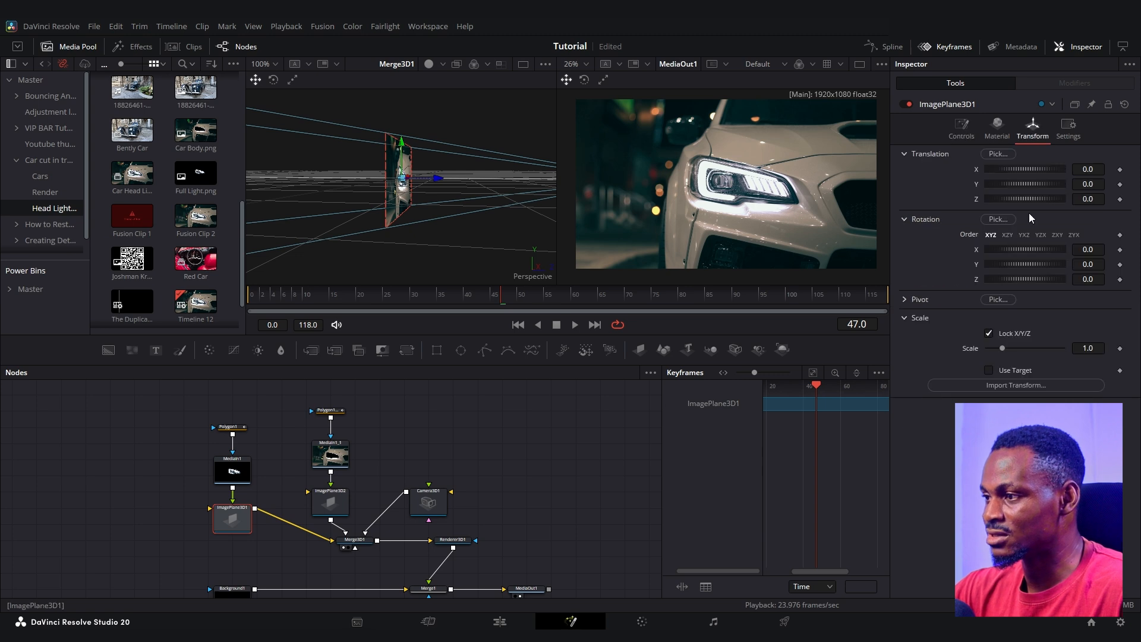
click(1099, 199)
key(BackSpace)
text(-0.01)
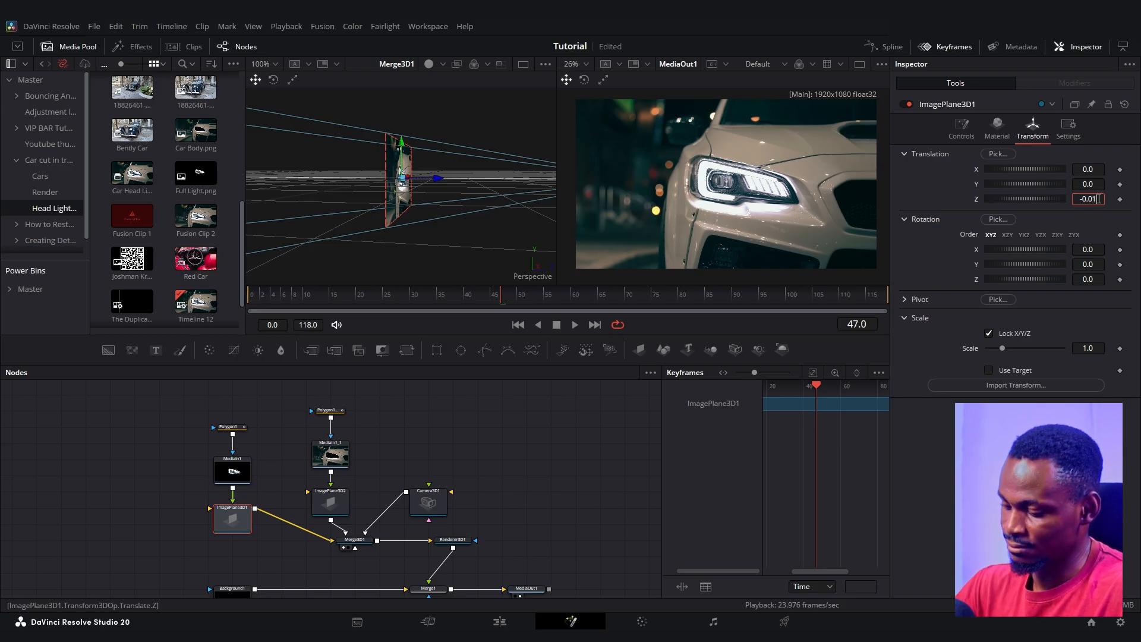
key(Tab)
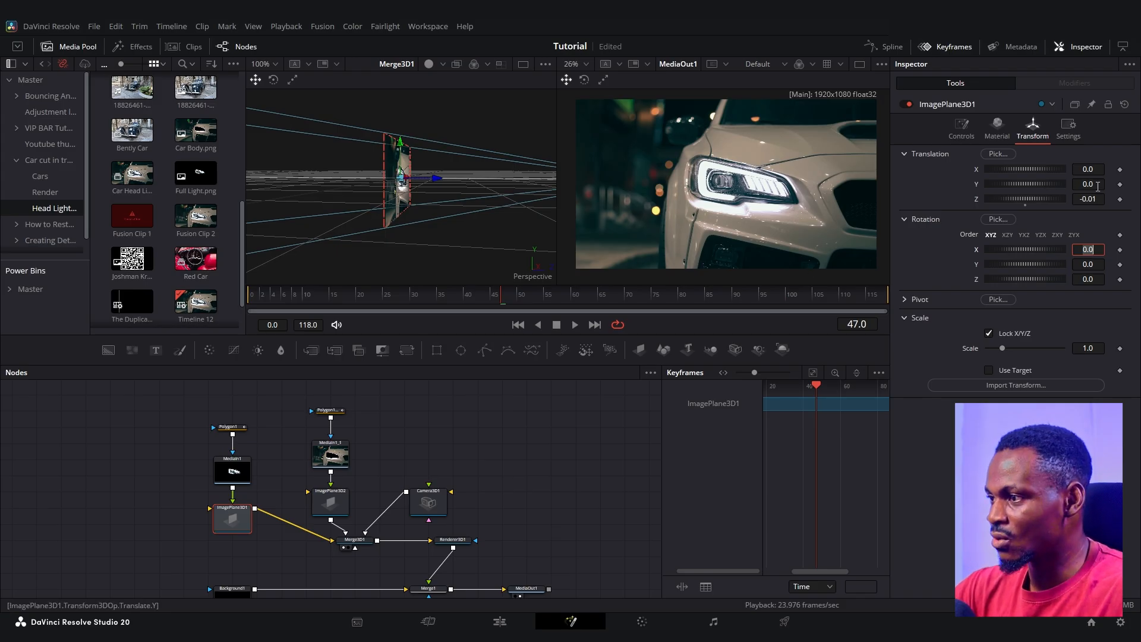
Step: Lower the headlight plane ImagePlane3D1 out of its opening with a Y translation of -0.168
click(1098, 183)
text(-0.058)
key(Return)
mouse_move(1063, 184)
mouse_down()
mouse_move(1103, 184)
mouse_move(1042, 184)
mouse_up()
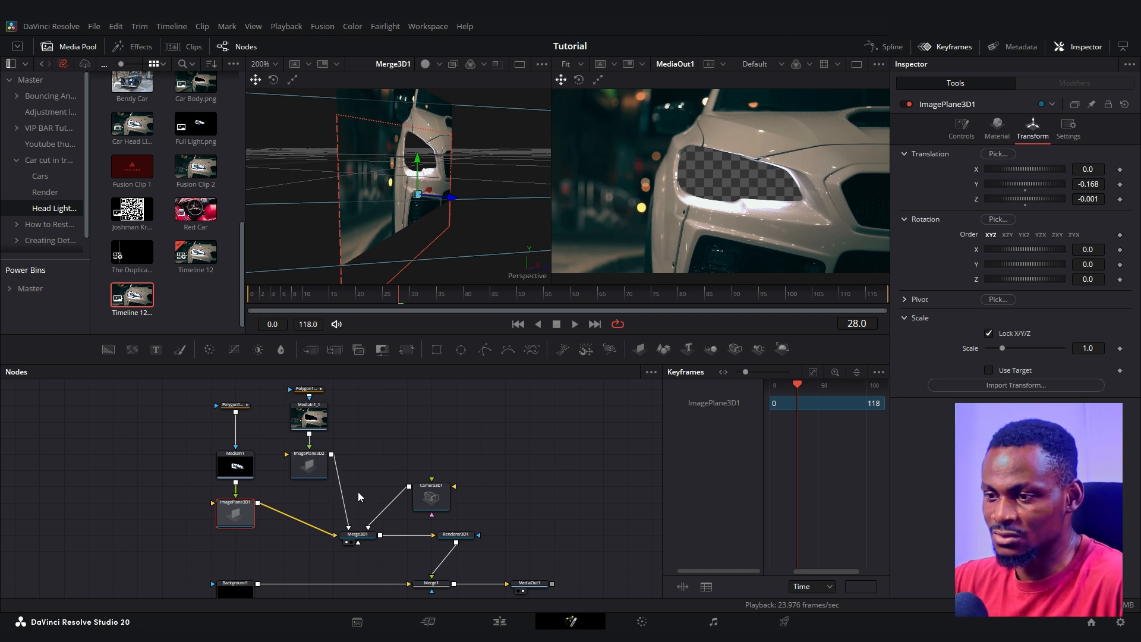
Step: Insert a Duplicate 3D node between ImagePlane3D2 and Merge3D1 and place it just above the merge
click(309, 467)
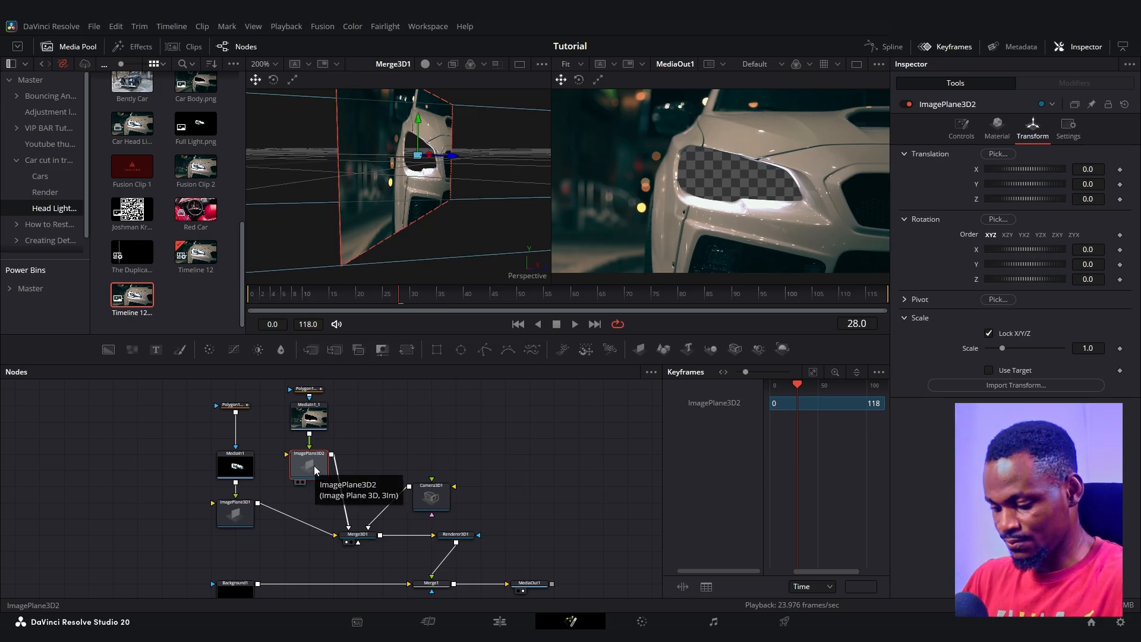
key(shift+space)
text(dupli)
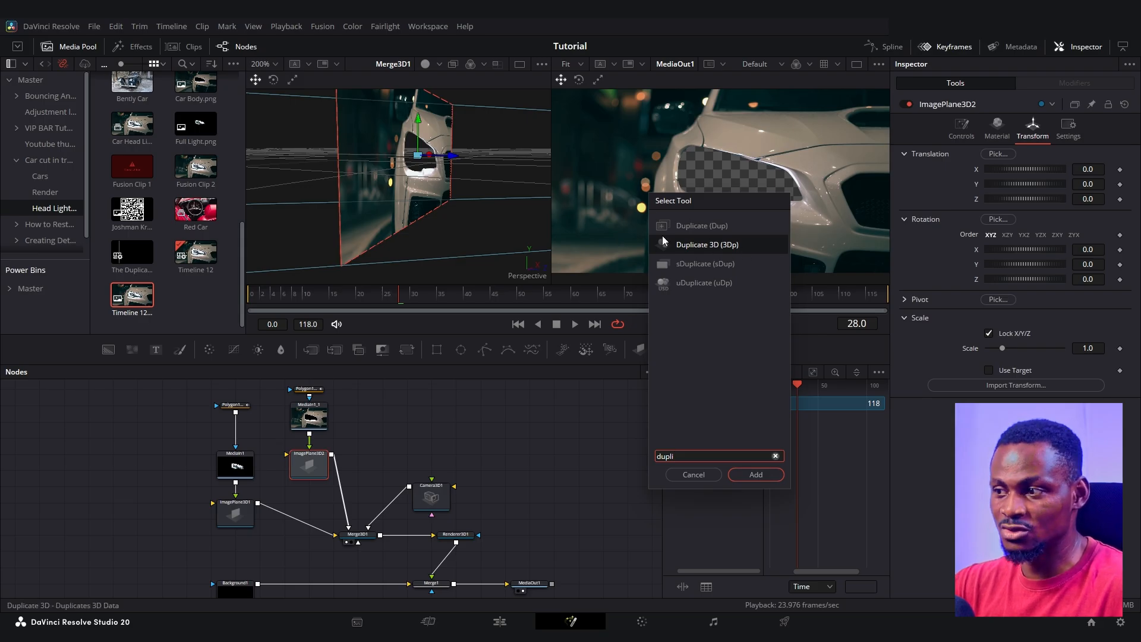
click(764, 479)
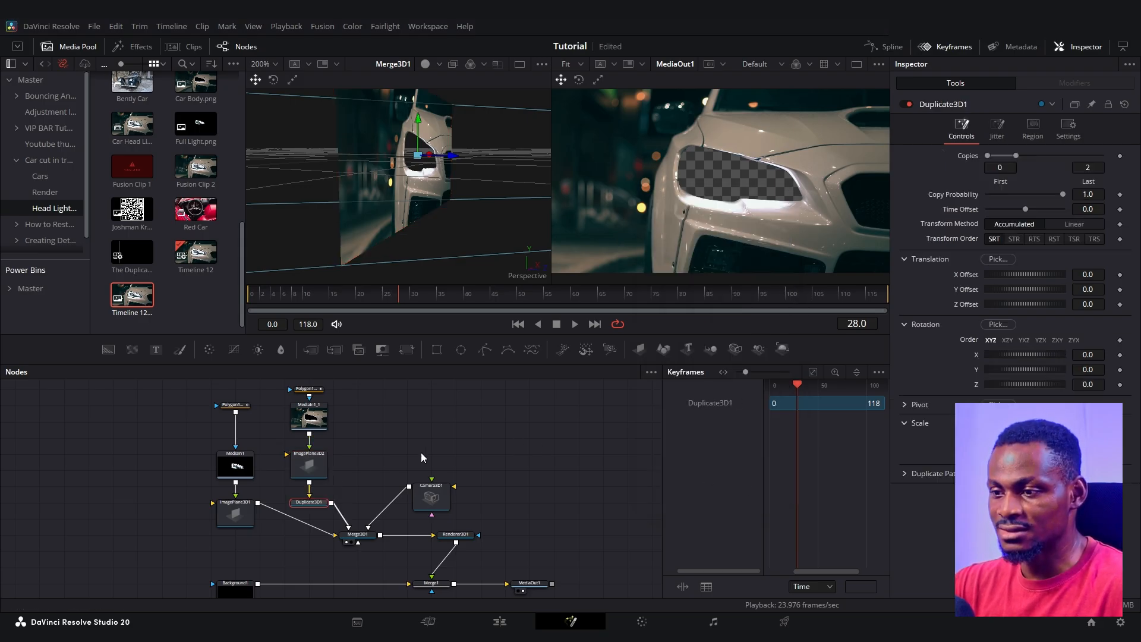
drag(326, 501, 350, 491)
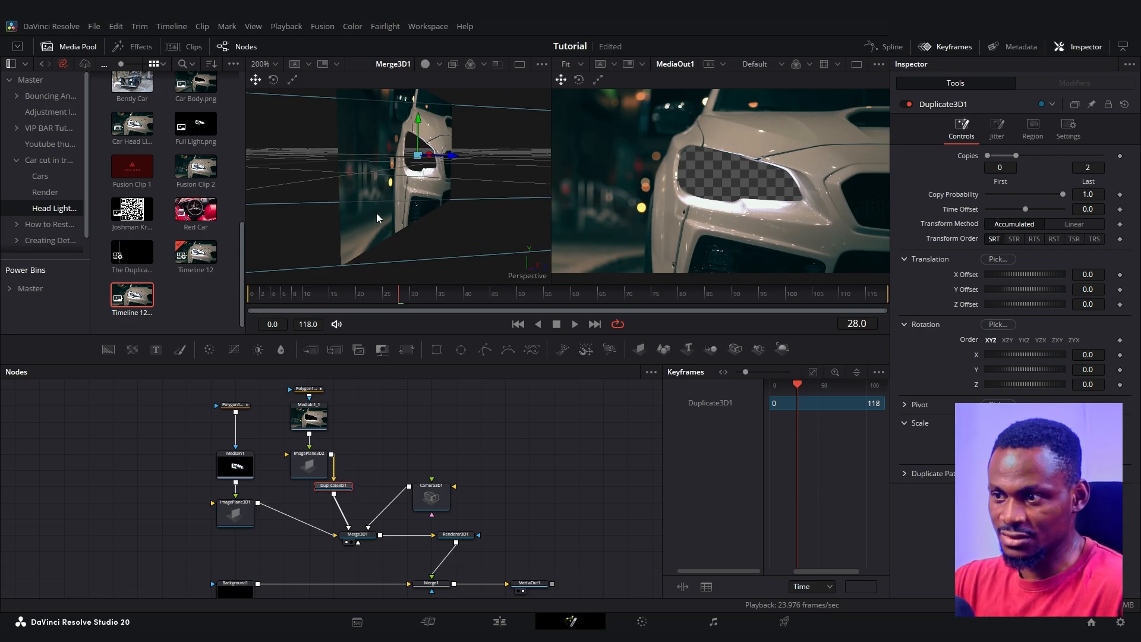
Step: Set the last copy of Duplicate3D1 to 10
scroll(377, 213, down, 2)
drag(354, 204, 340, 225)
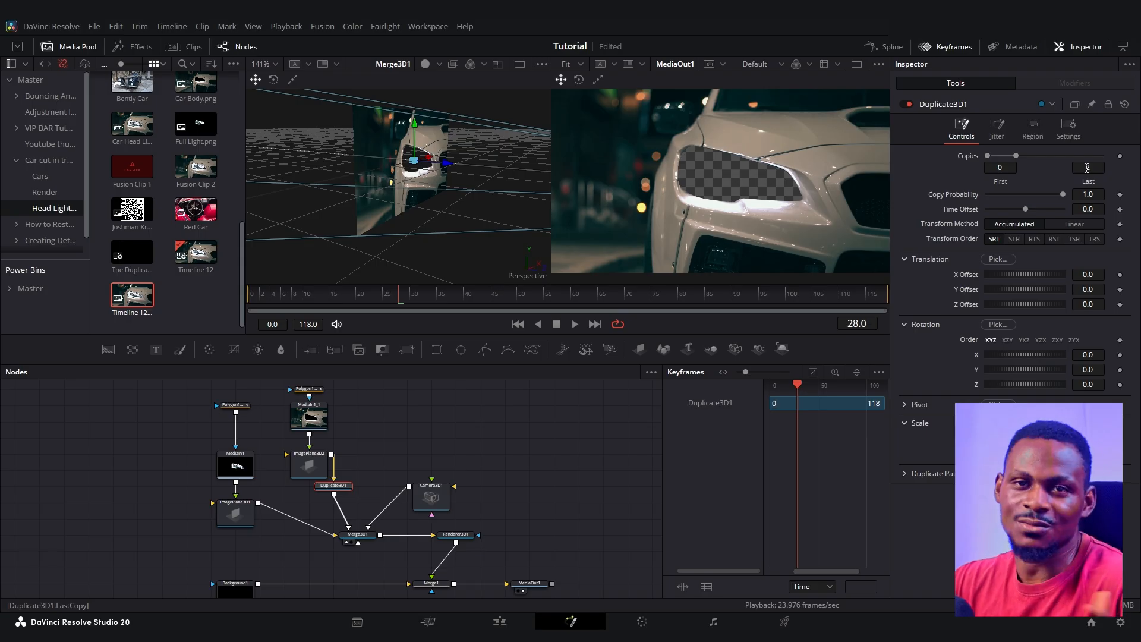
click(1098, 168)
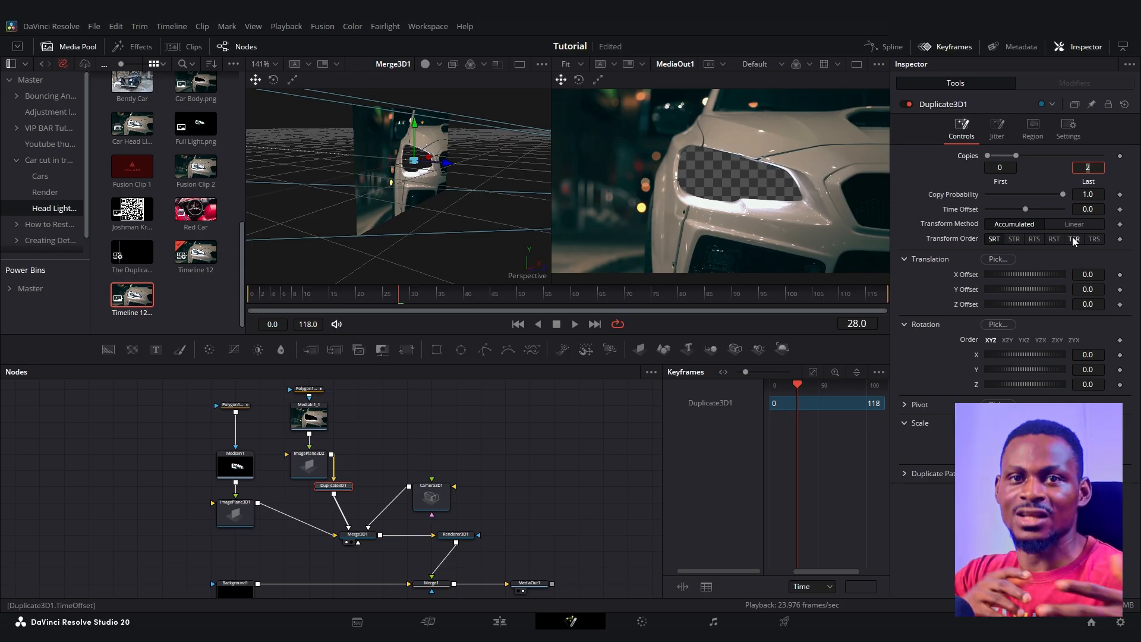
key(BackSpace)
text(10)
key(Return)
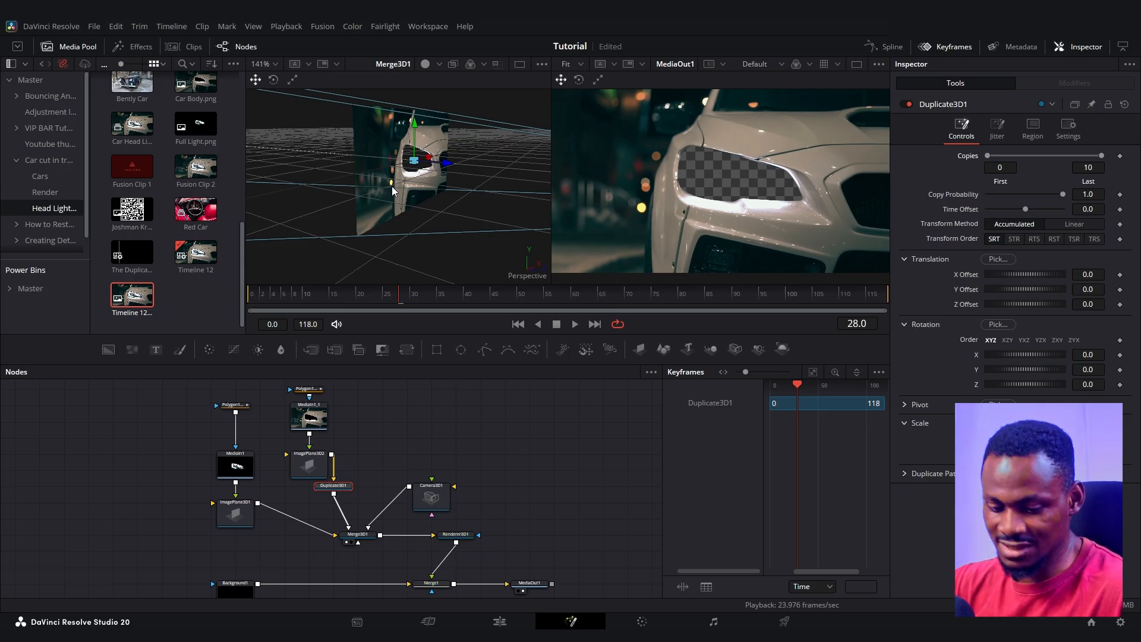
Step: Space the duplicated car body planes with a Z offset of -0.12 and inspect the headlight tunnel up close
drag(378, 189, 433, 240)
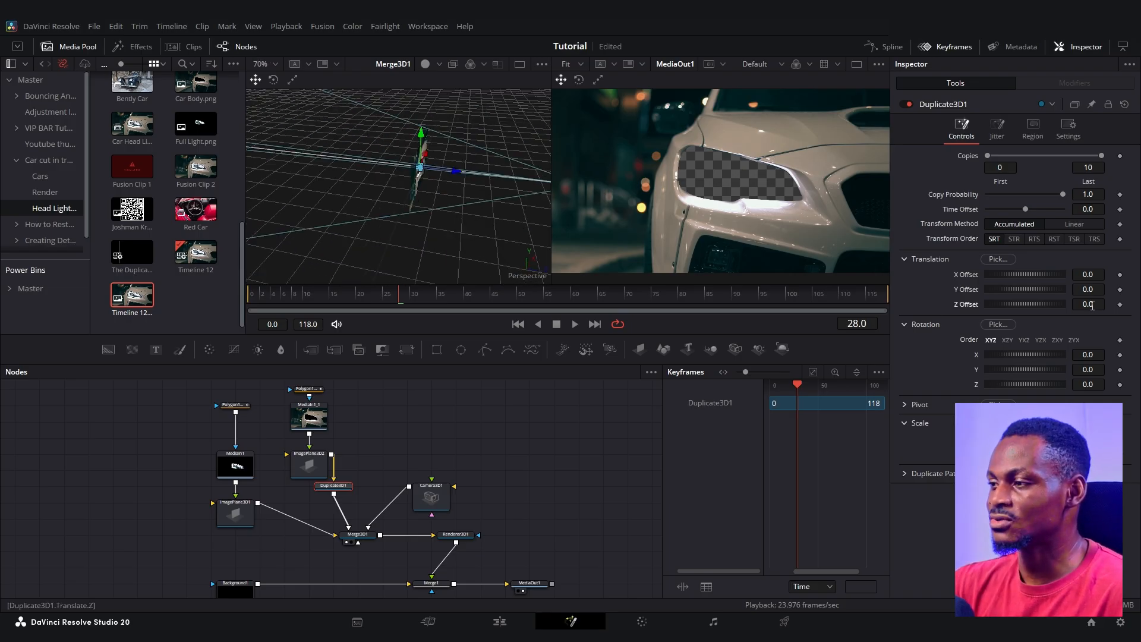
drag(1093, 306, 1086, 306)
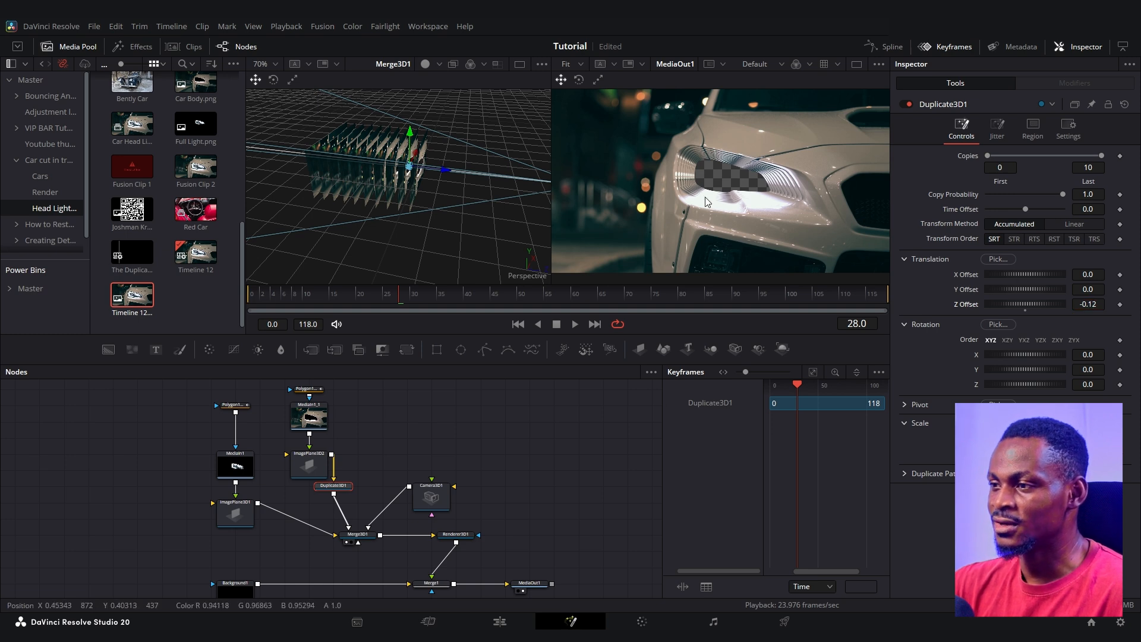
drag(369, 187, 277, 161)
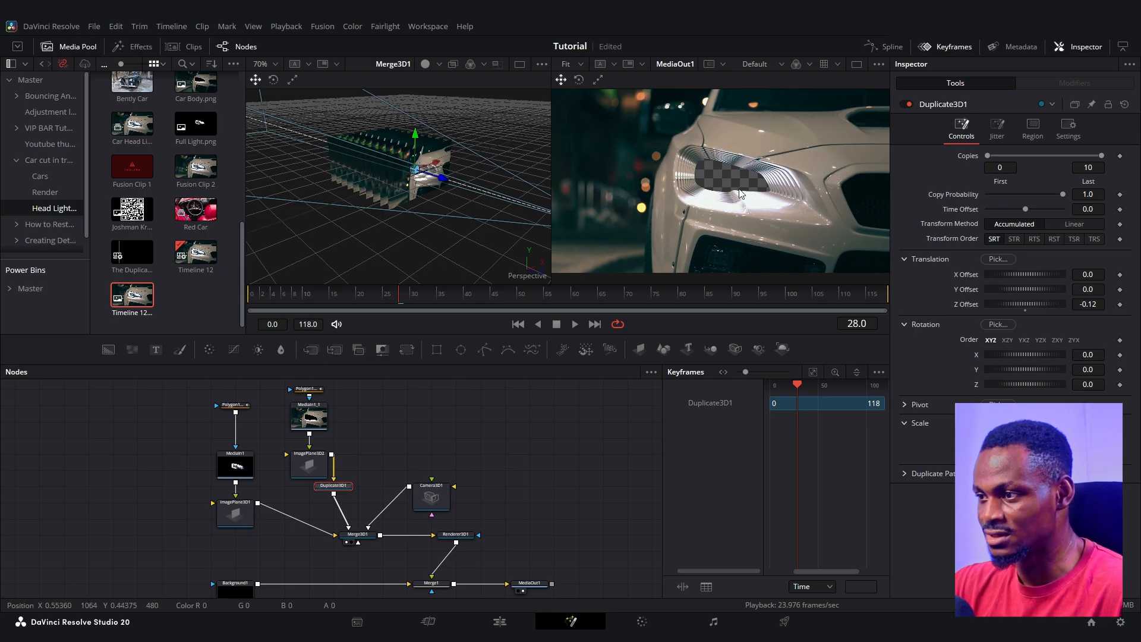
scroll(739, 193, up, 1)
scroll(740, 194, up, 2)
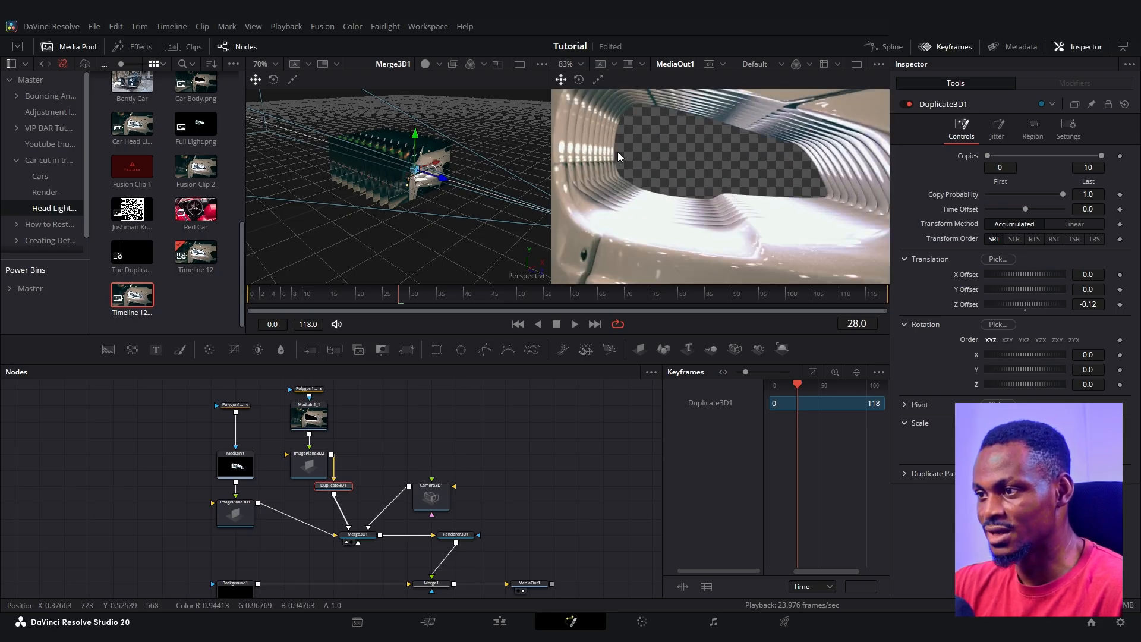
scroll(737, 181, down, 2)
scroll(737, 180, down, 1)
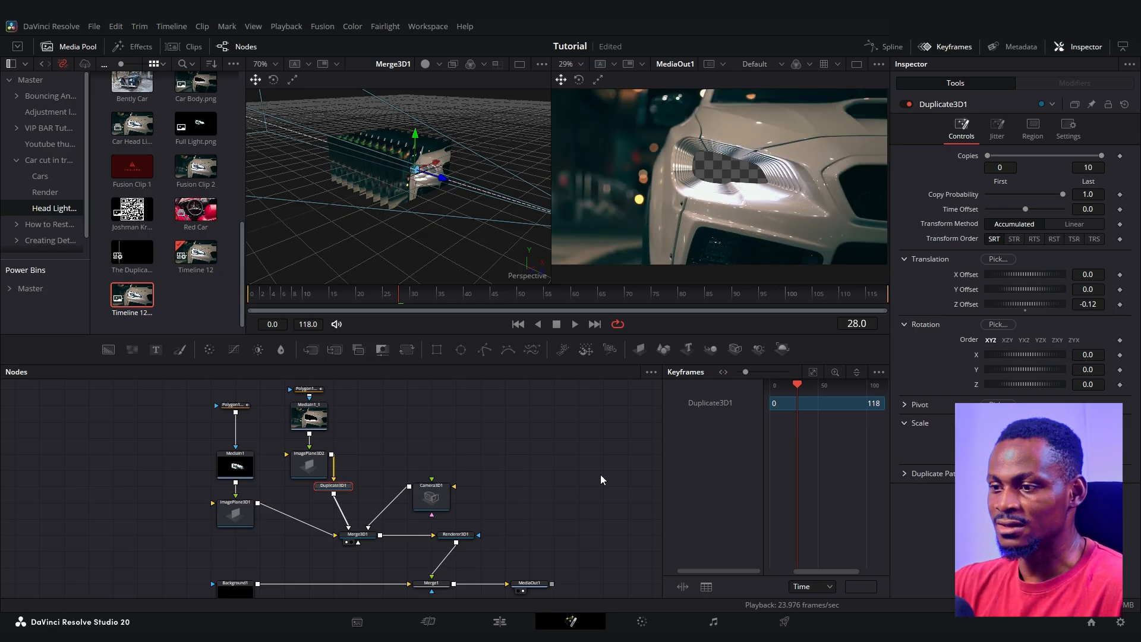
Step: Keyframe the Z translation of Camera3D1 at 1.65 on frame 28
click(438, 490)
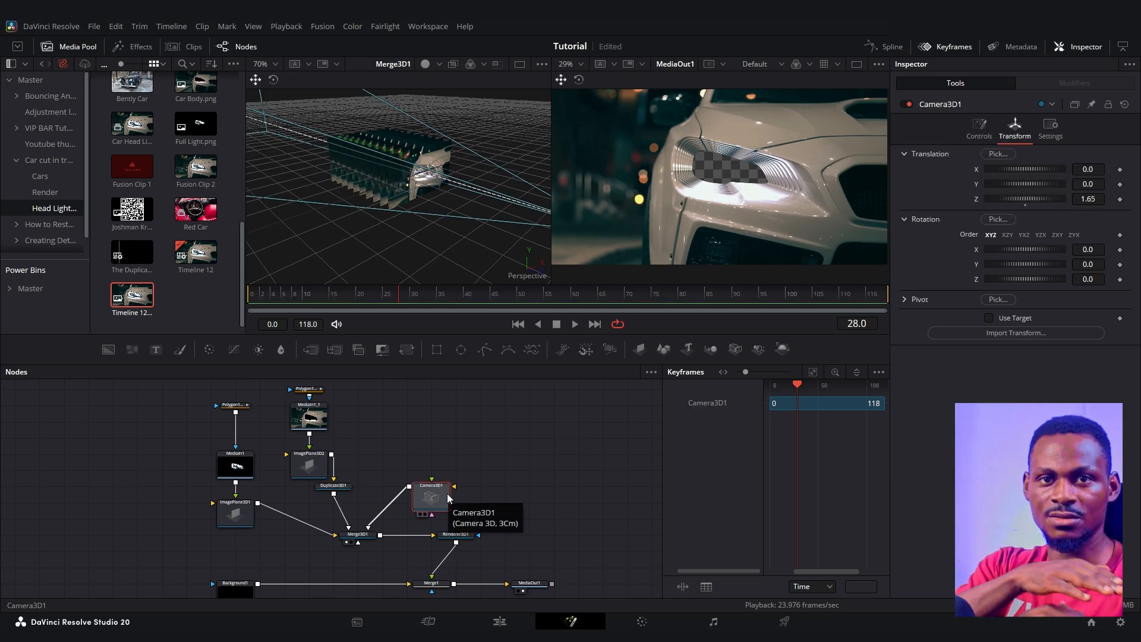
click(256, 298)
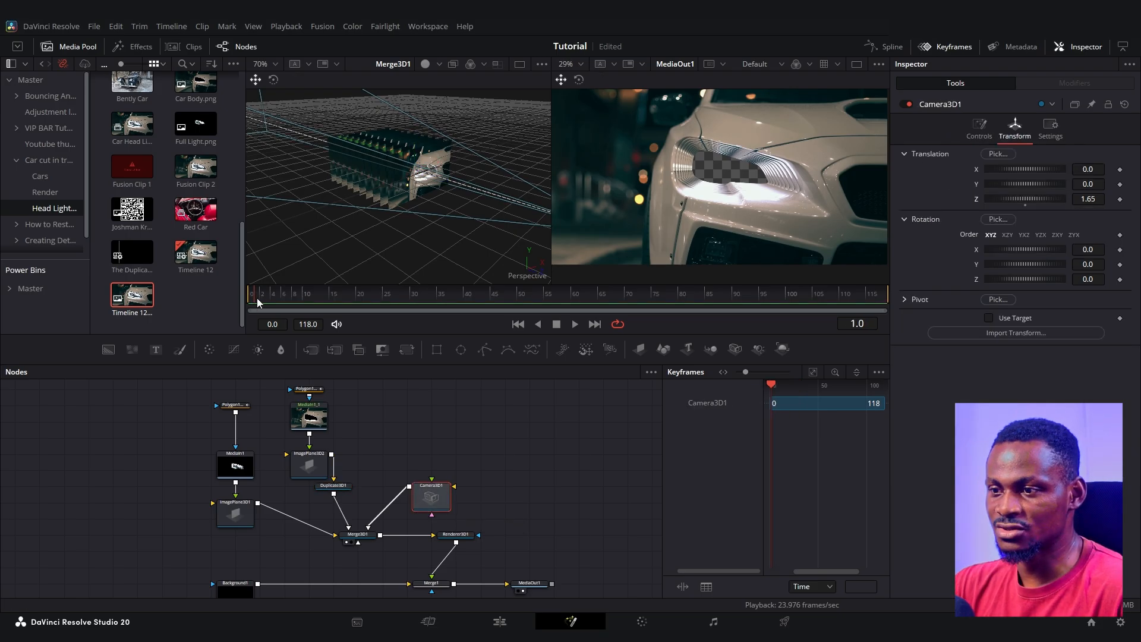
drag(262, 300, 401, 300)
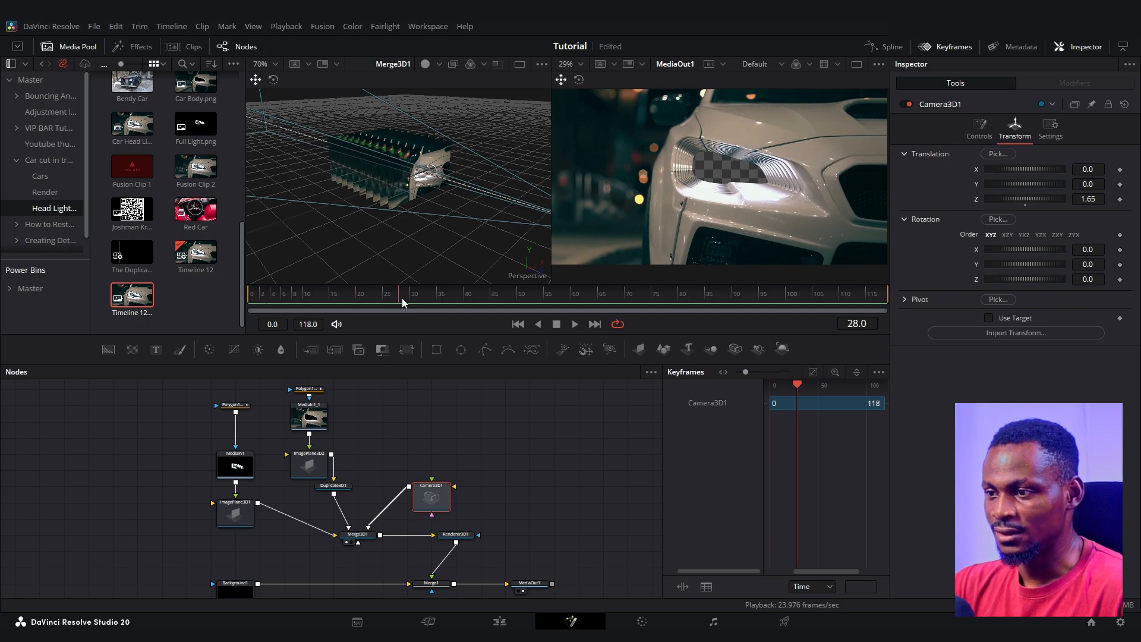
click(1120, 200)
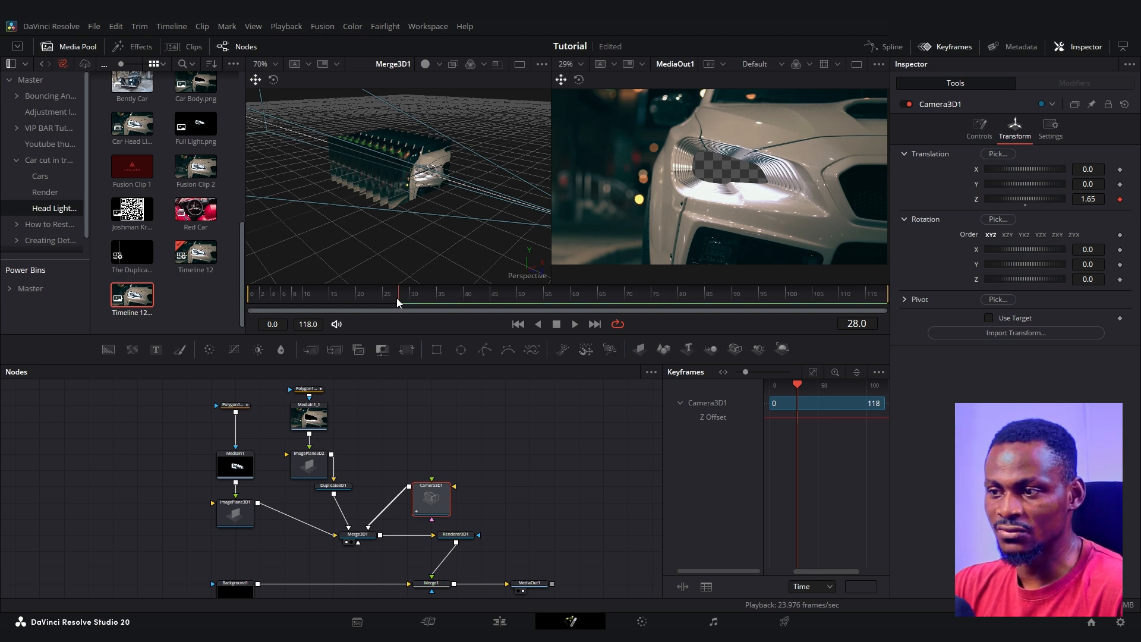
Step: Set the Z translation of Camera3D1 to -0.86 at frame 0 and preview the camera move
drag(397, 298, 224, 305)
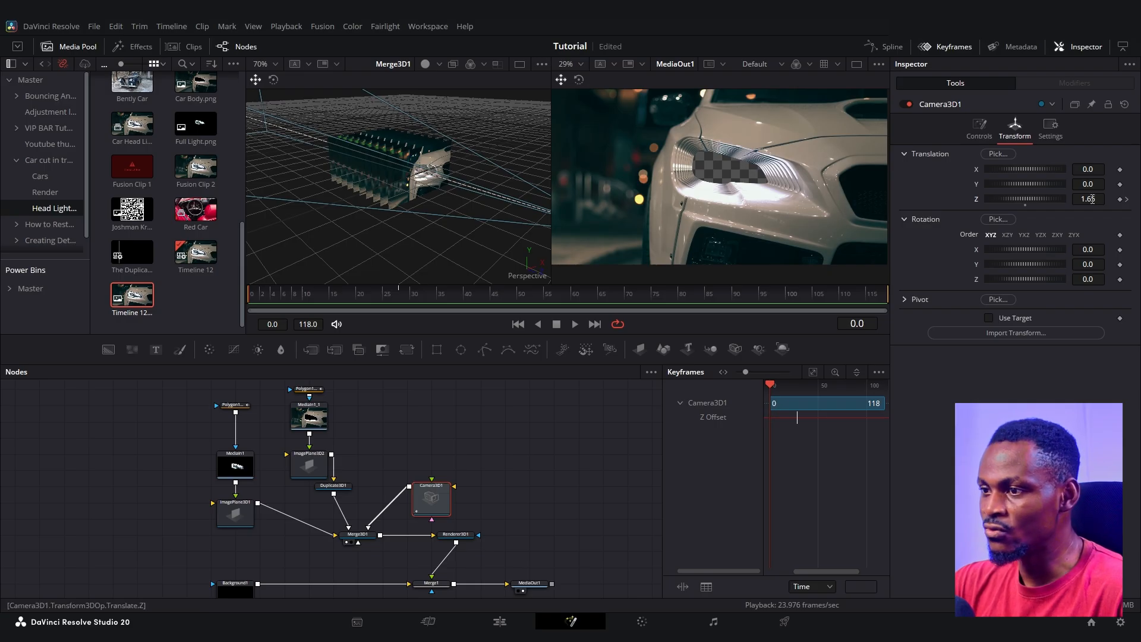
drag(1093, 200, 1068, 200)
drag(1025, 199, 991, 199)
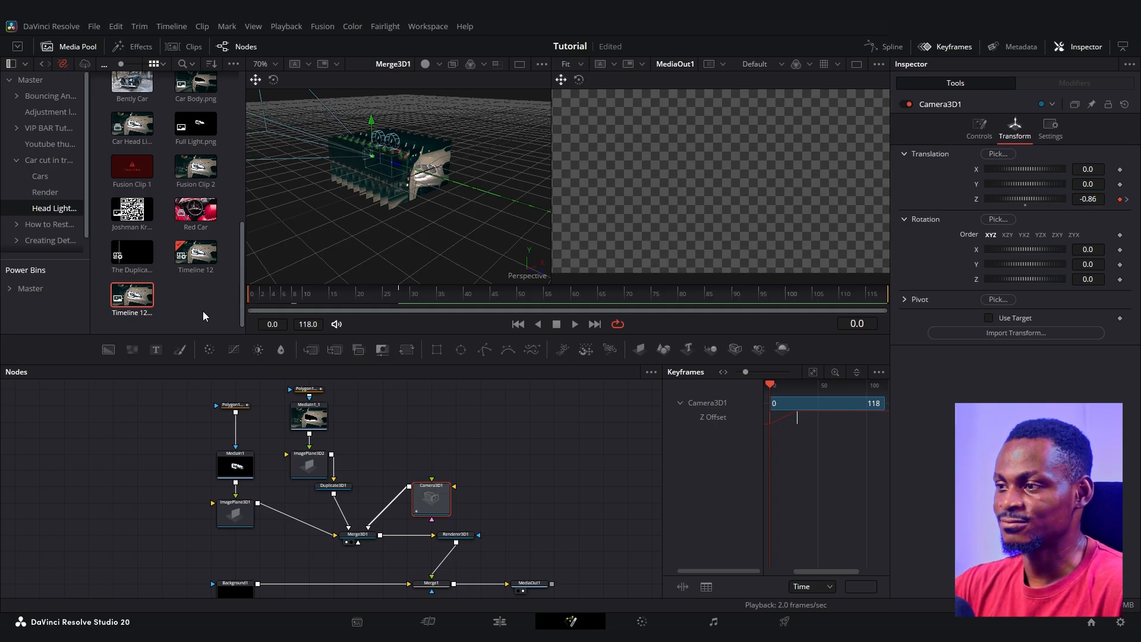
key(space)
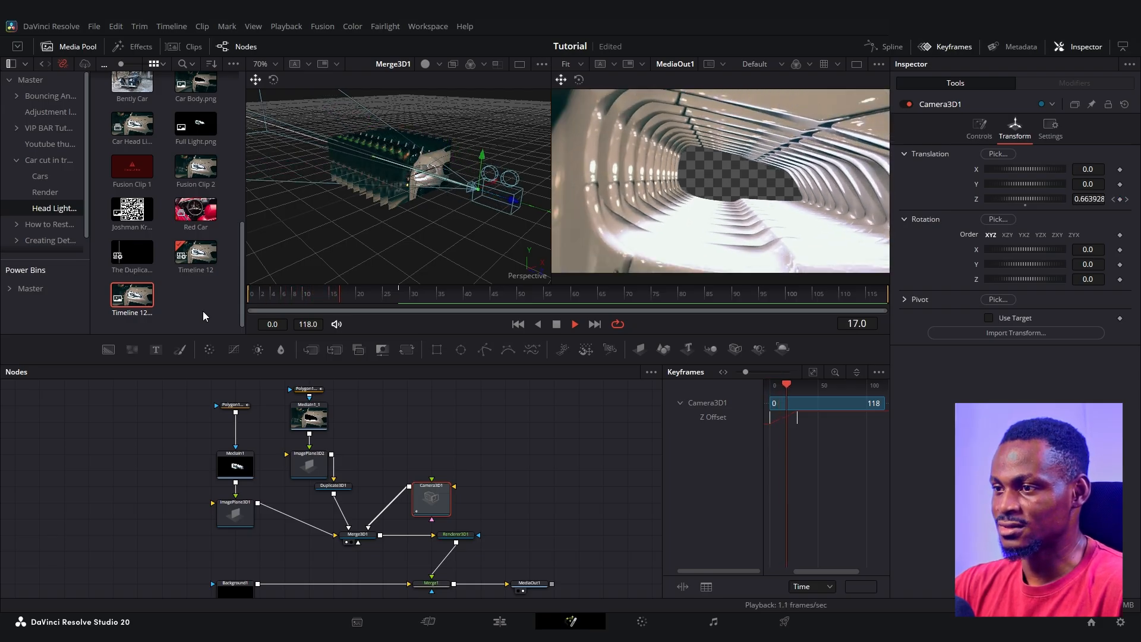
key(space)
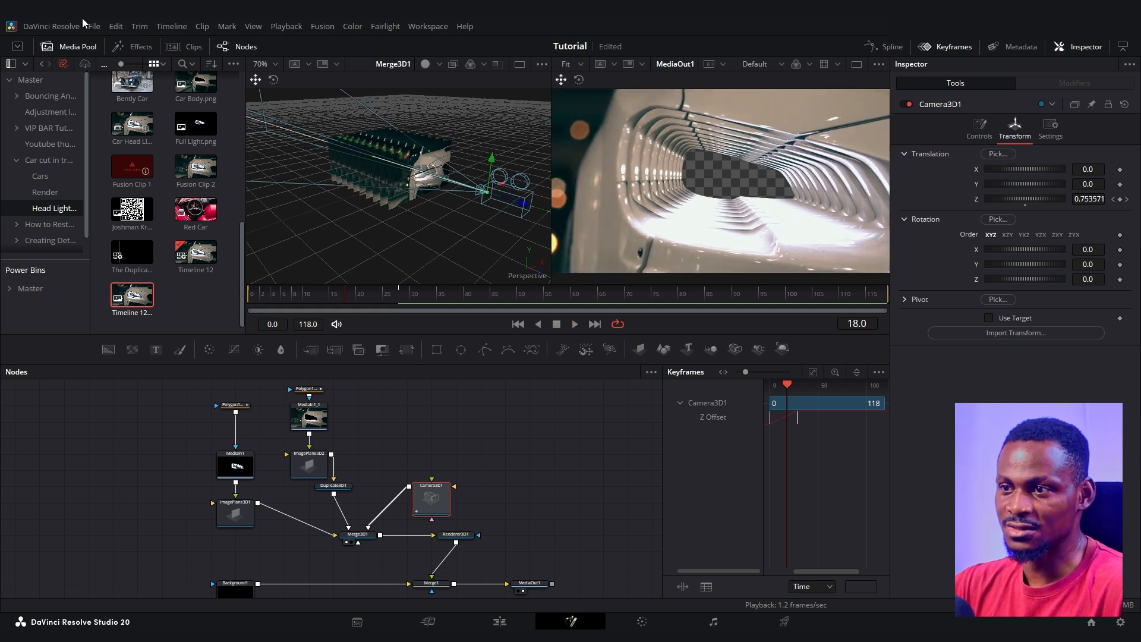
Step: Set the timeline playback resolution to Quarter
click(288, 27)
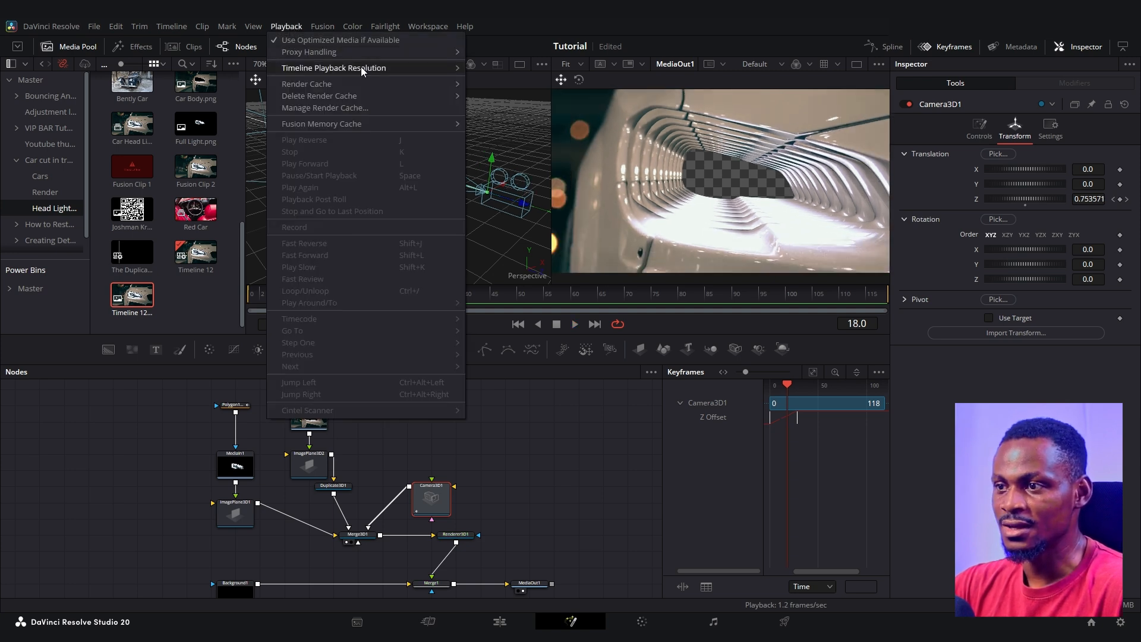
mouse_move(404, 69)
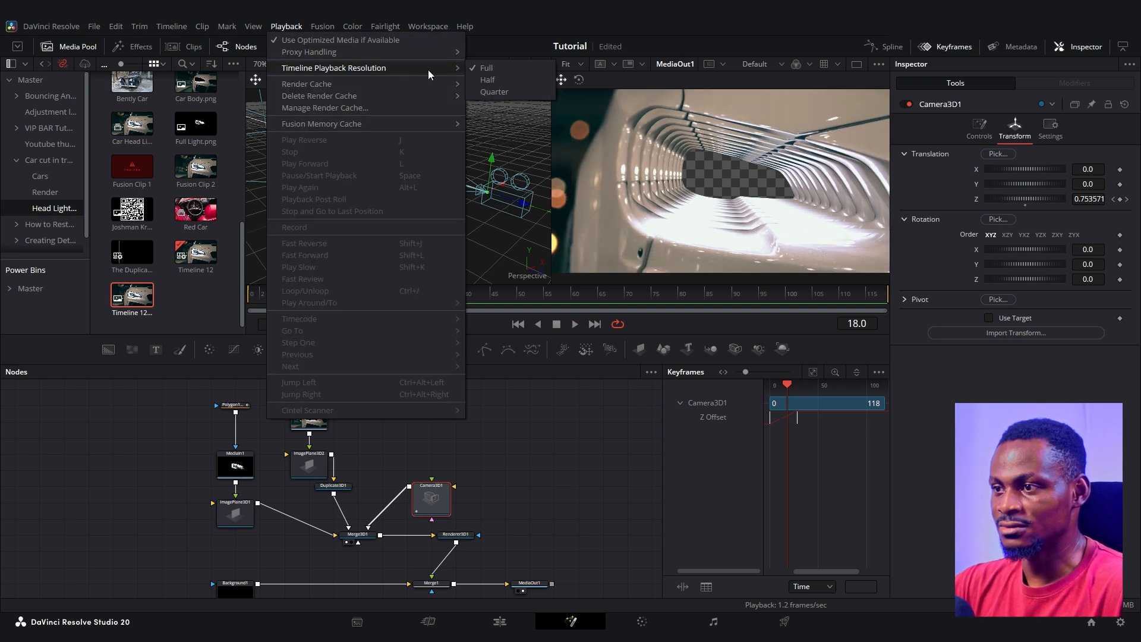
click(495, 92)
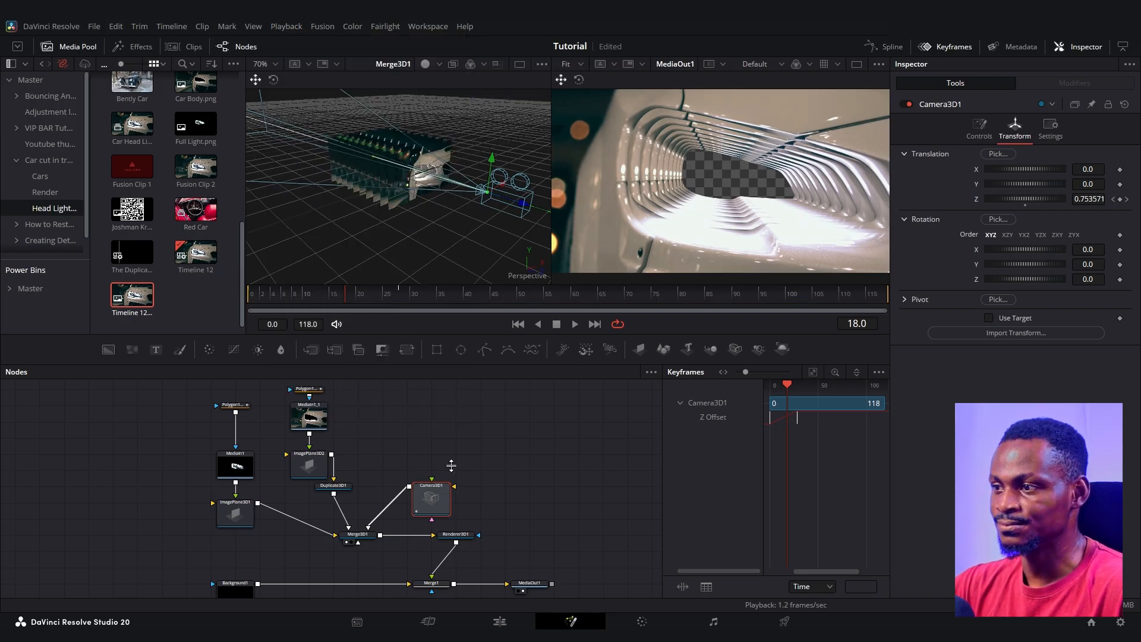
Step: Play the camera pull-back from frame 0 several times to check its motion
drag(344, 293, 230, 301)
key(space)
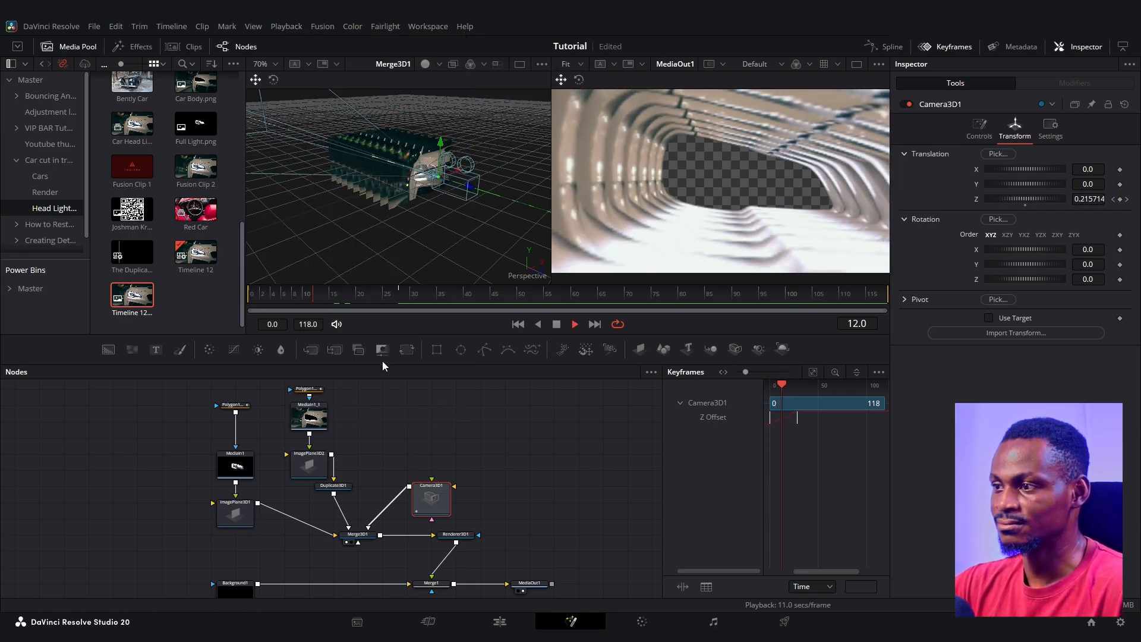
drag(345, 293, 173, 295)
key(space)
drag(326, 298, 230, 300)
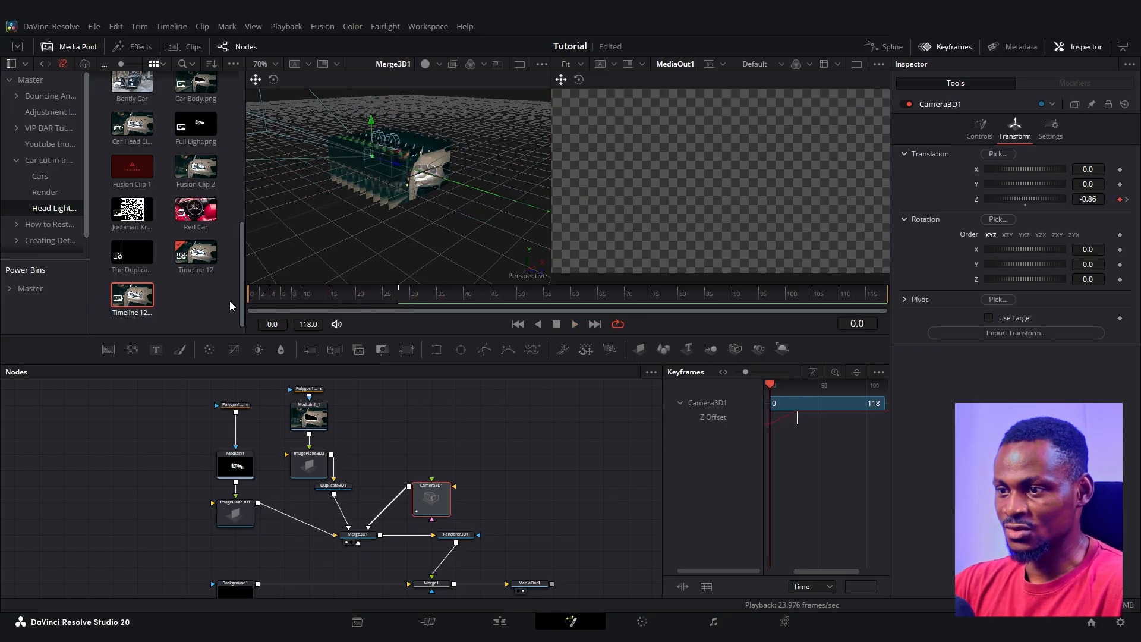
key(space)
key(space)
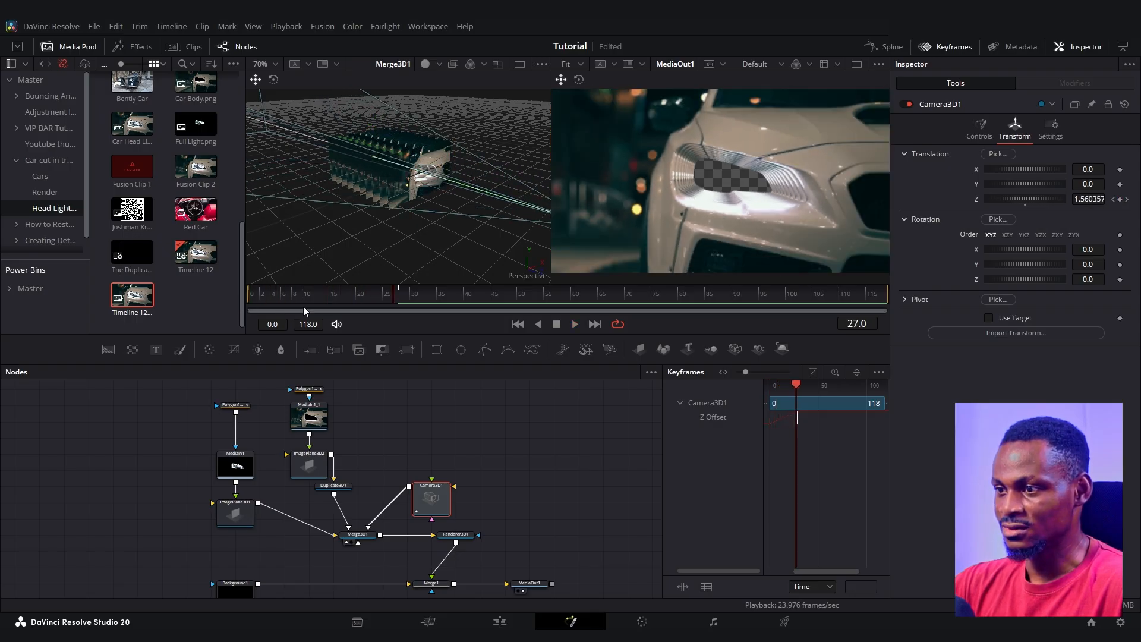
Step: Add a keyframe for the Y translation of ImagePlane3D1 at frame 28
click(400, 301)
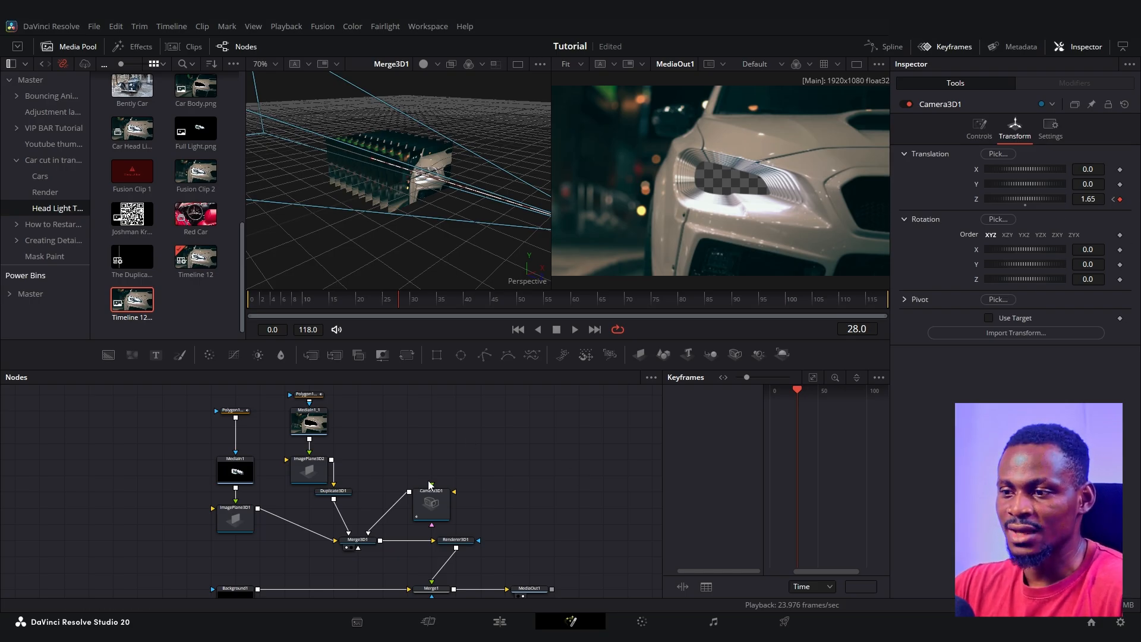
click(232, 525)
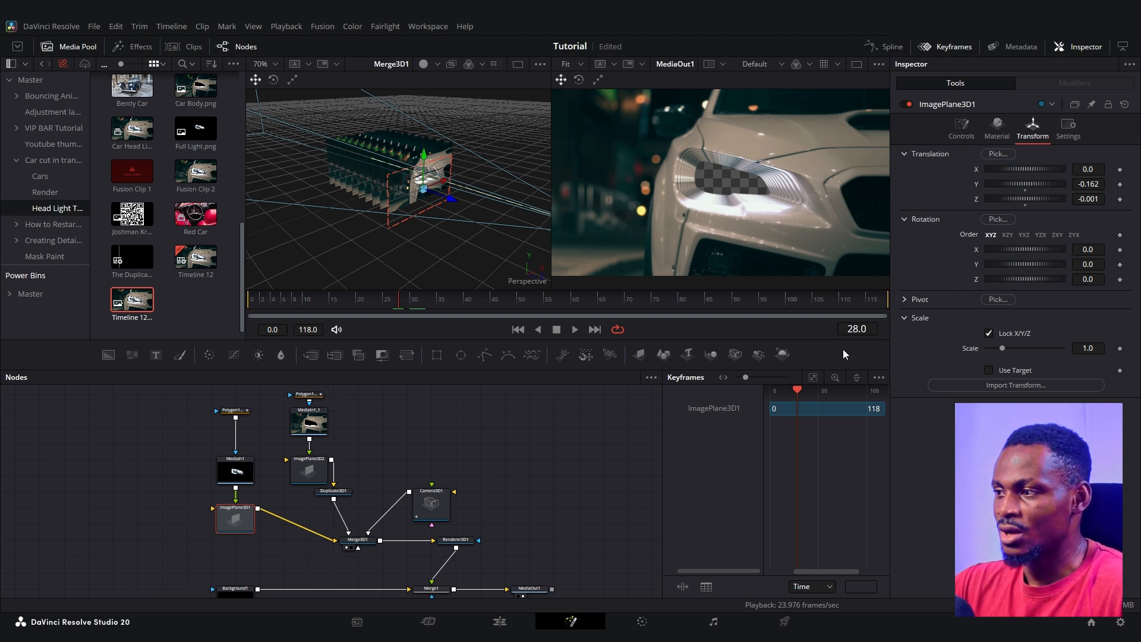
click(1121, 185)
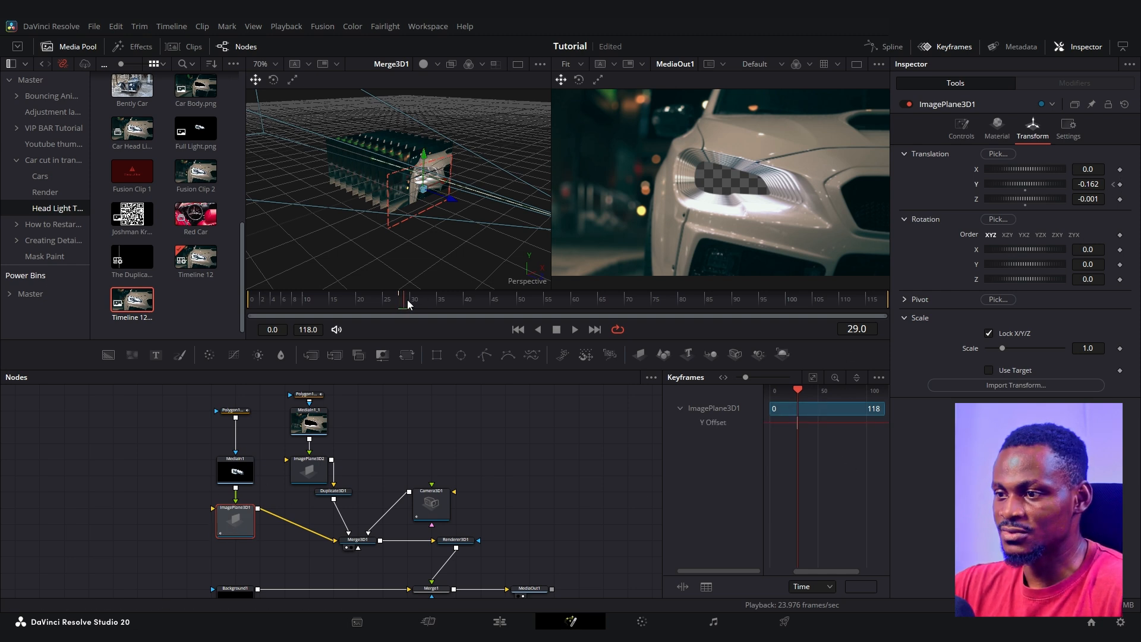
Step: Set the Y translation of ImagePlane3D1 to 0 at frame 33
drag(422, 303, 429, 302)
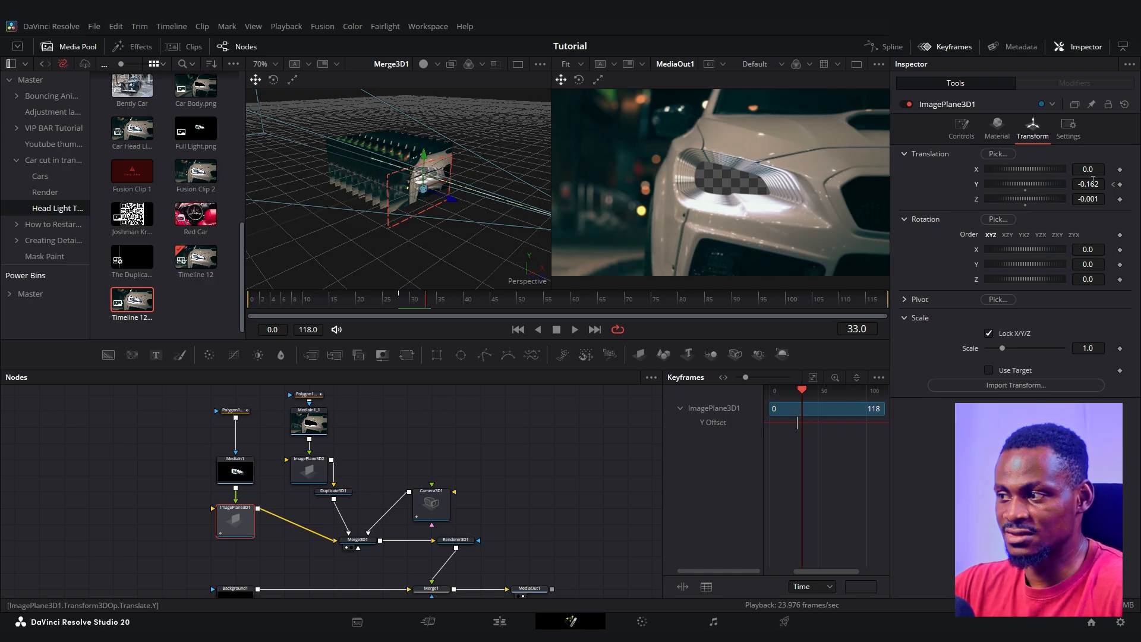
click(1097, 182)
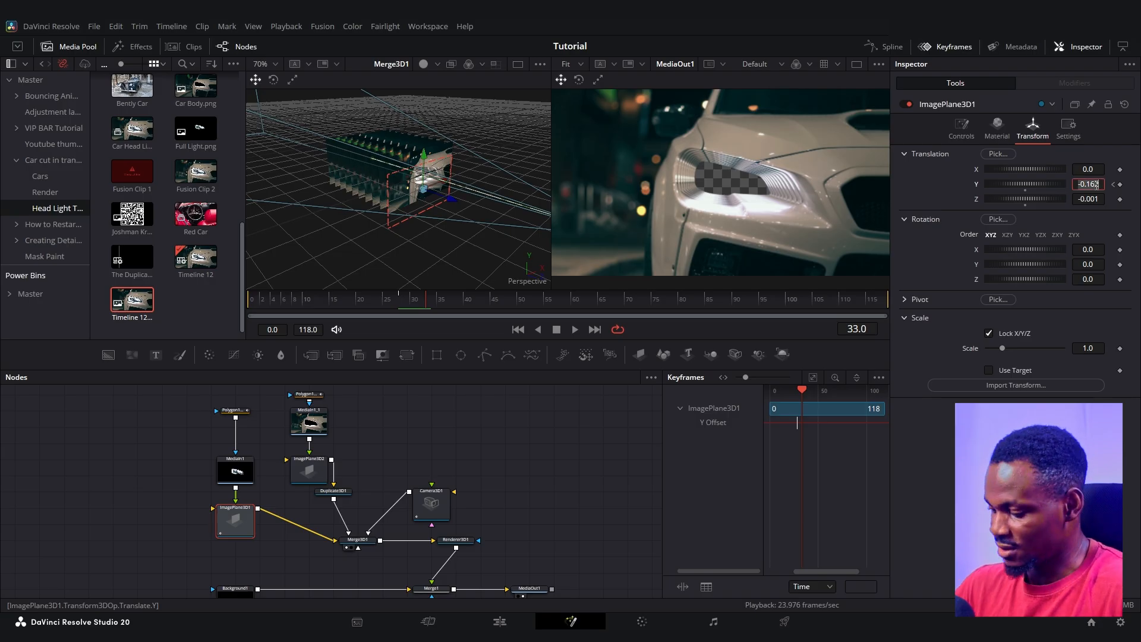
text(0)
key(Tab)
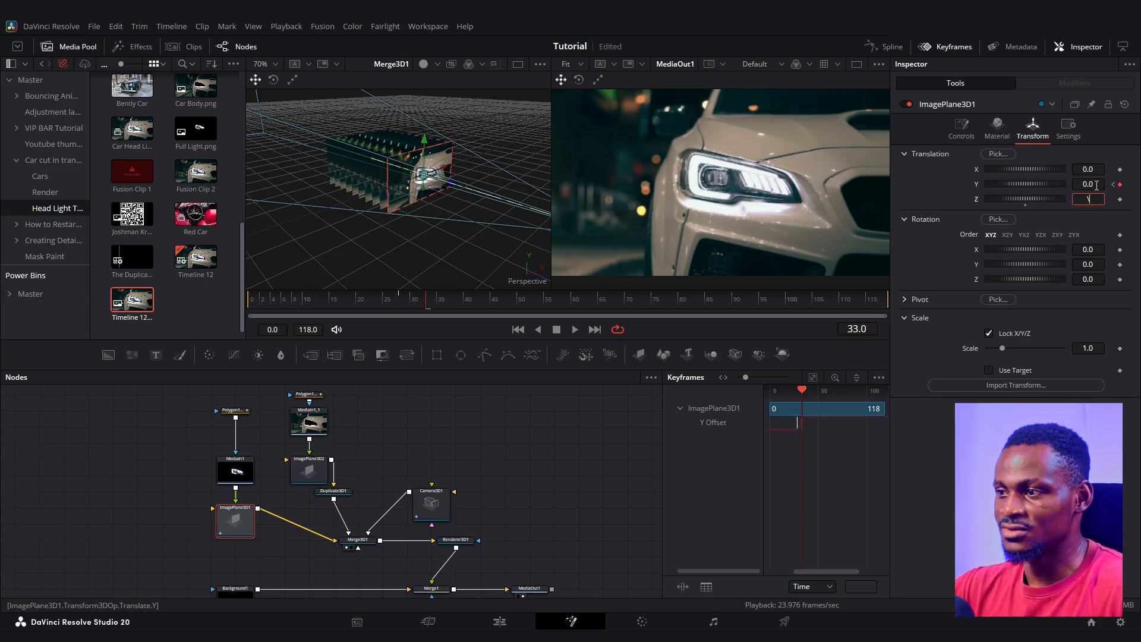
key(Return)
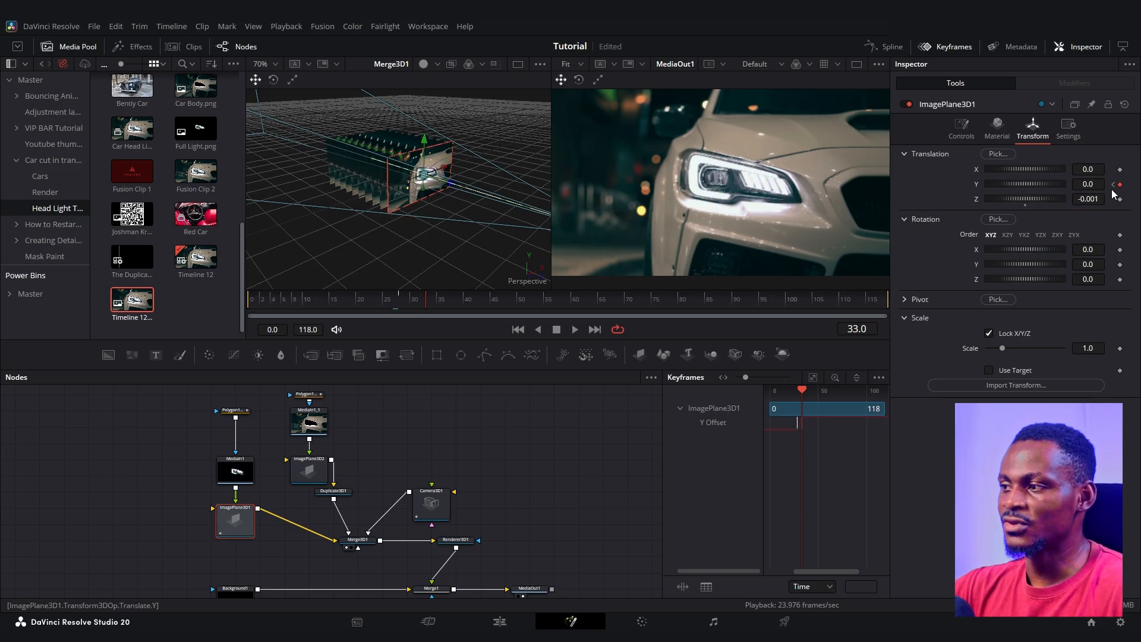
Step: Play the headlight's move into place from frame 28 to check its timing
key(Left)
key(Left)
key(Left)
key(Left)
key(Left)
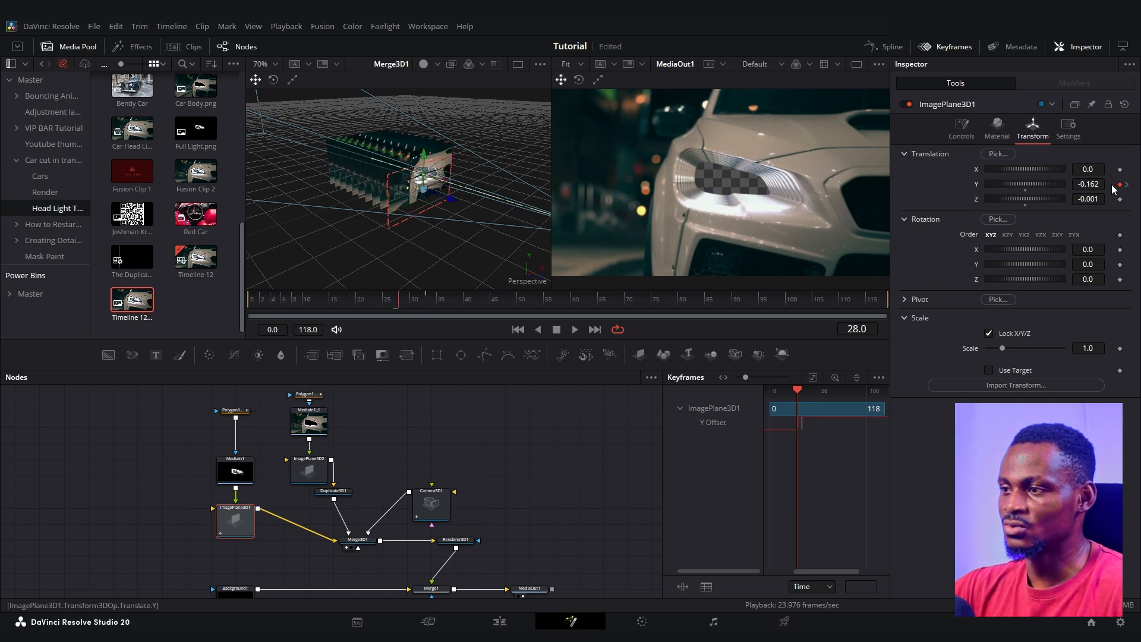
key(space)
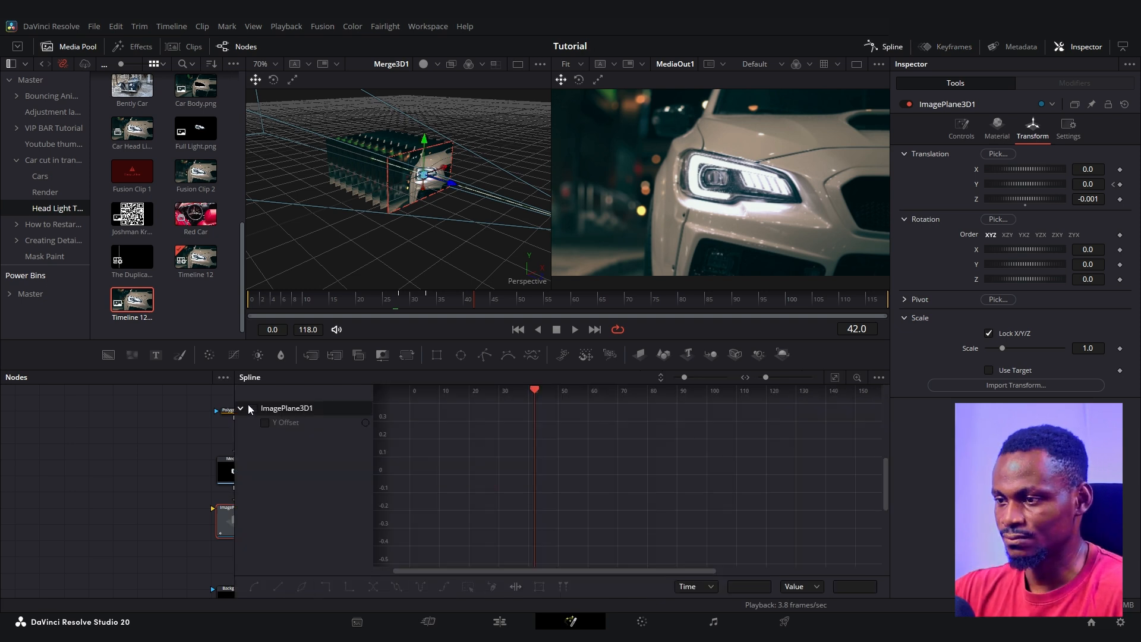
Step: Show the Y Offset curve of ImagePlane3D1 in the spline editor and apply an ease preset to all its keyframes
click(253, 408)
click(835, 377)
drag(853, 411, 420, 568)
right_click(630, 469)
mouse_move(654, 283)
click(788, 306)
Step: Show the Z Offset curve of Camera3D1 and apply the In-out Cubic ease to all its keyframes
drag(235, 476, 183, 474)
click(312, 474)
click(202, 408)
click(835, 377)
drag(858, 402, 375, 565)
right_click(559, 488)
mouse_move(651, 319)
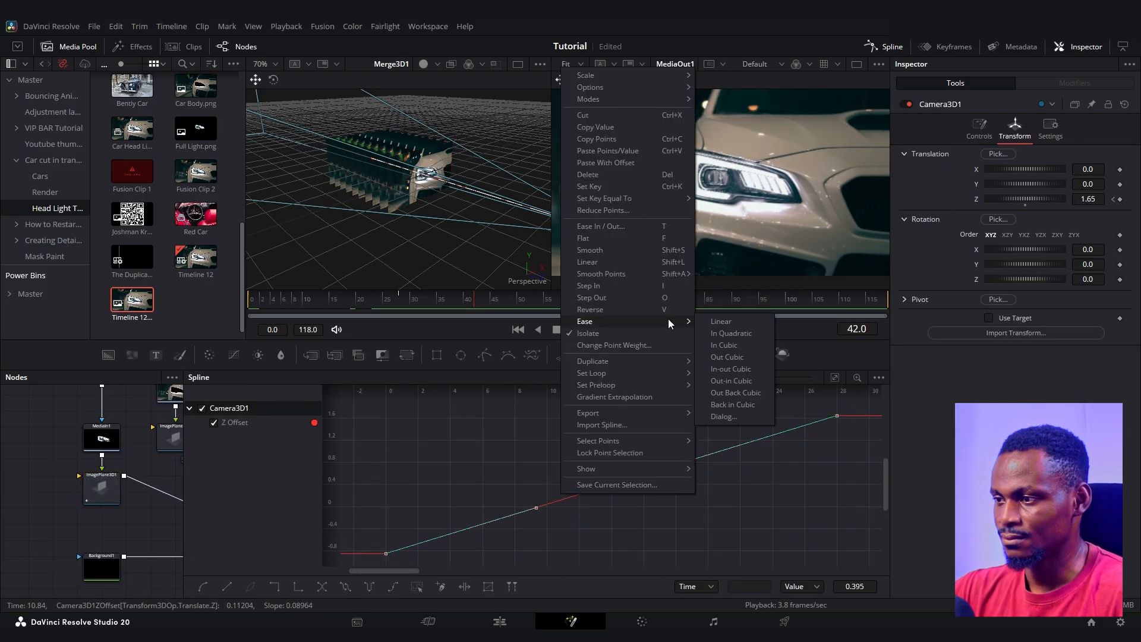
click(751, 365)
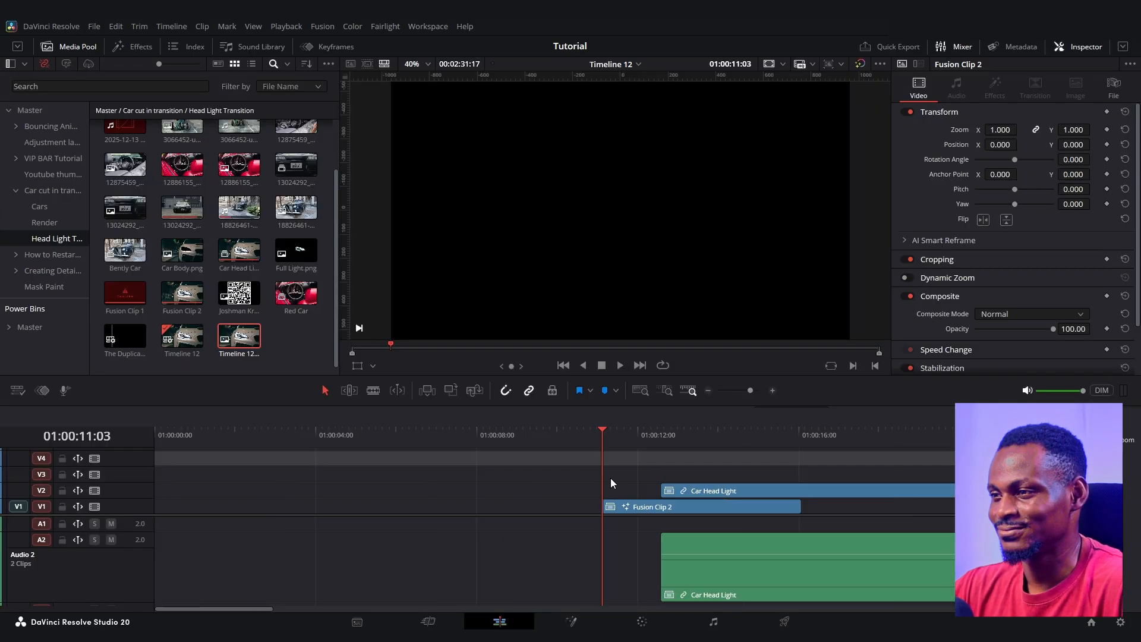
Step: Play the headlight transition on the edit timeline from the start of Fusion Clip 2 and replay it
key(space)
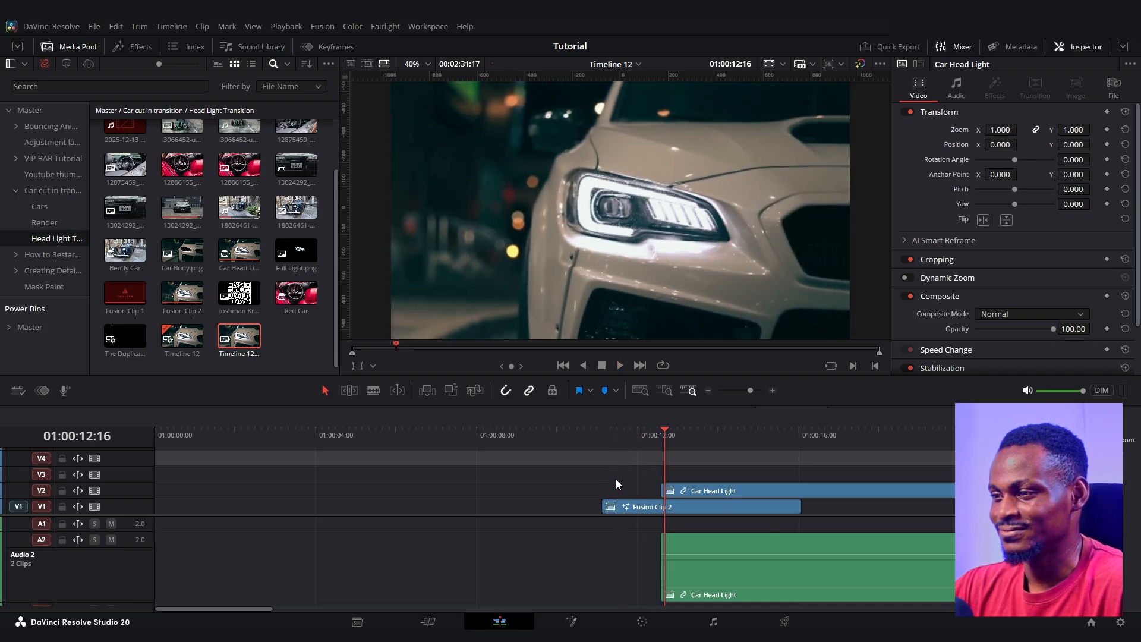
drag(623, 447, 601, 441)
key(space)
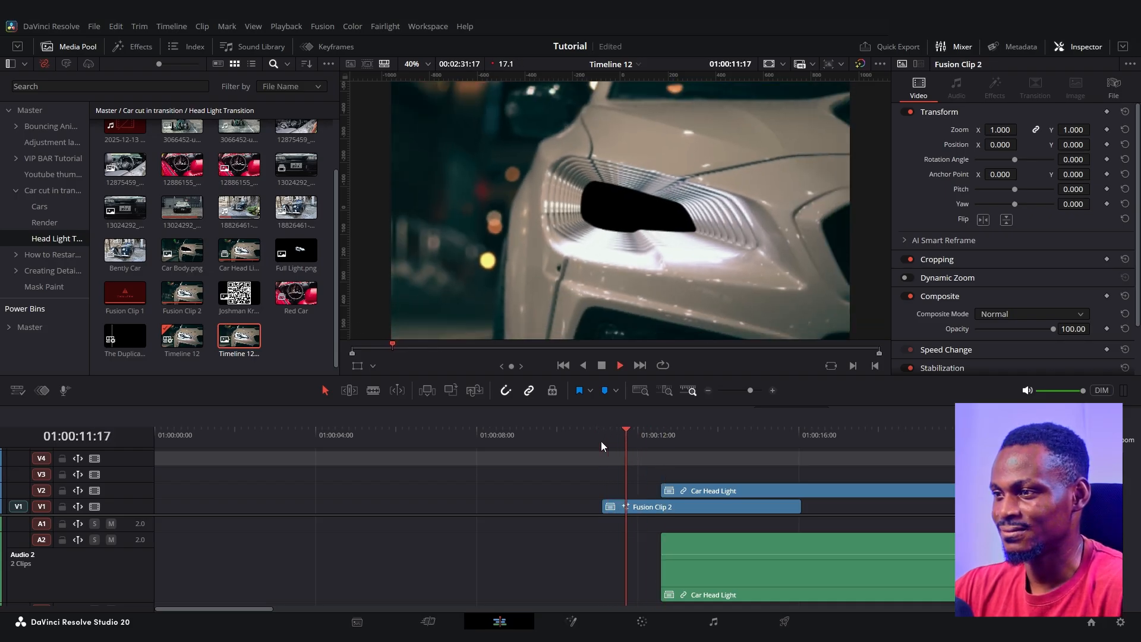
click(601, 441)
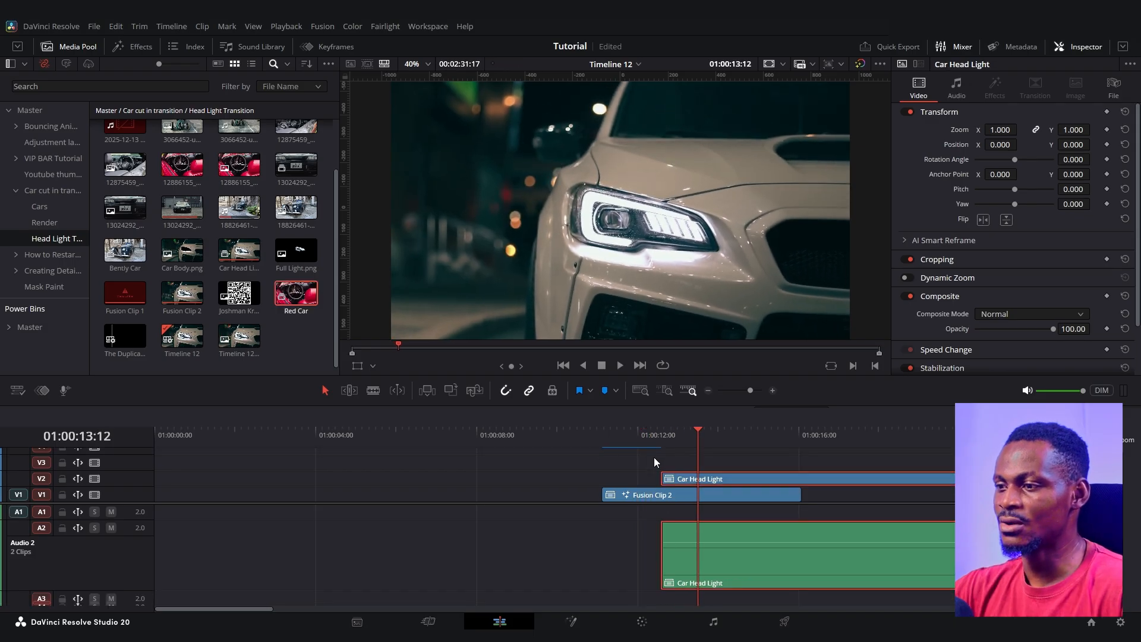
Step: Move Fusion Clip 2 and Car Head Light up one video track and place the Red Car clip beneath them on V1, starting before Fusion Clip 2
ctrl+click(676, 492)
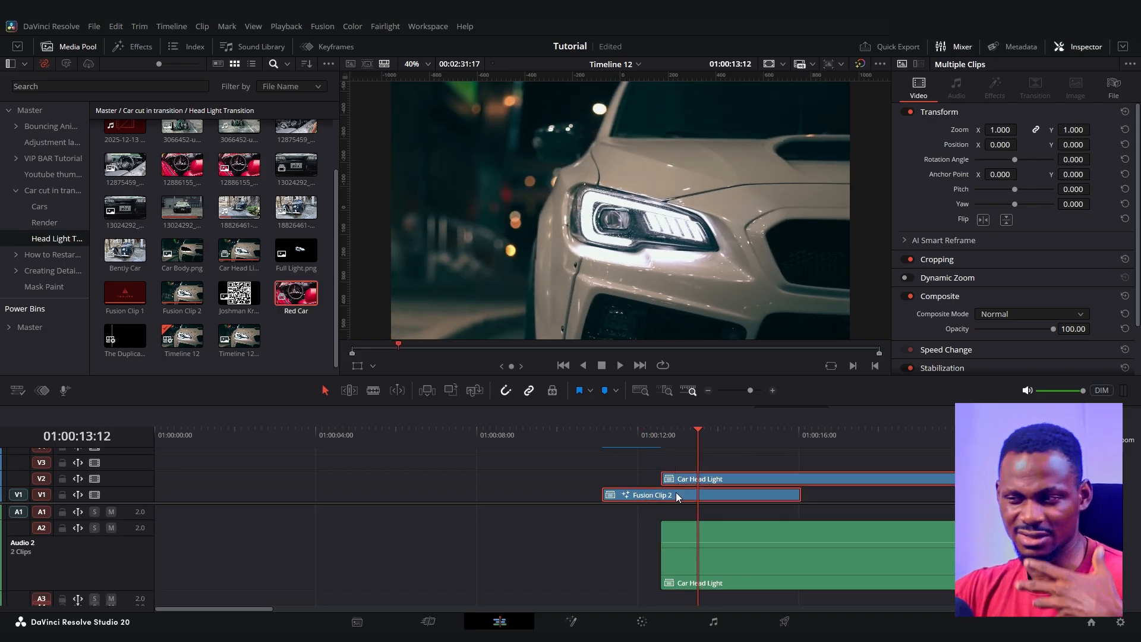
drag(719, 493, 722, 483)
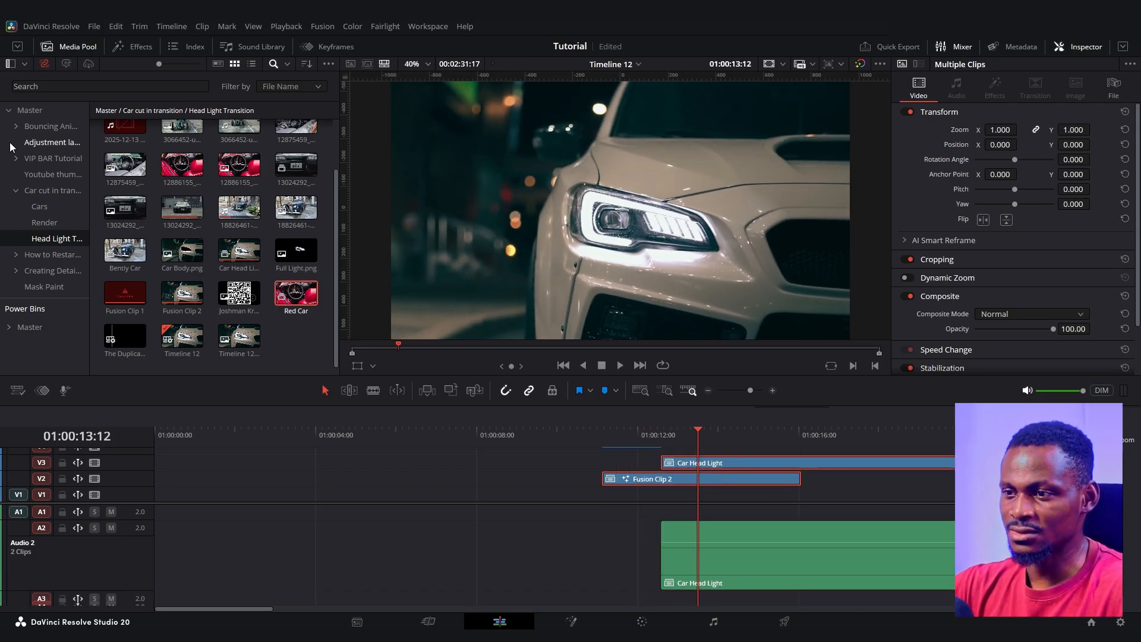
drag(296, 296, 554, 503)
Step: Play the transition from the Red Car clip through the headlight several times to review the result
click(555, 436)
key(space)
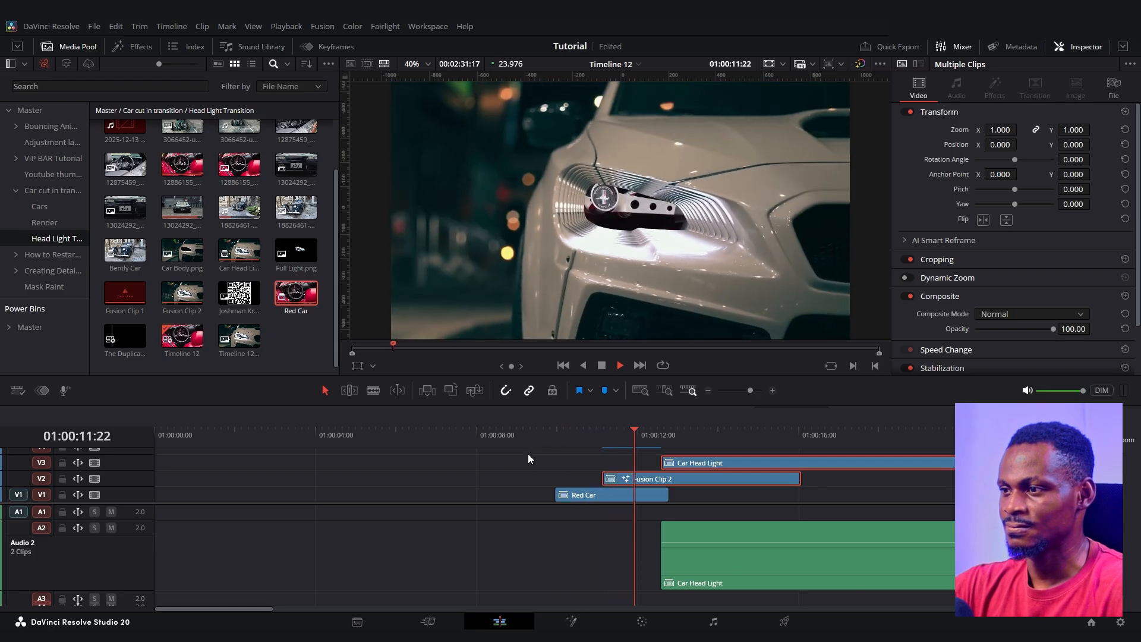
click(547, 441)
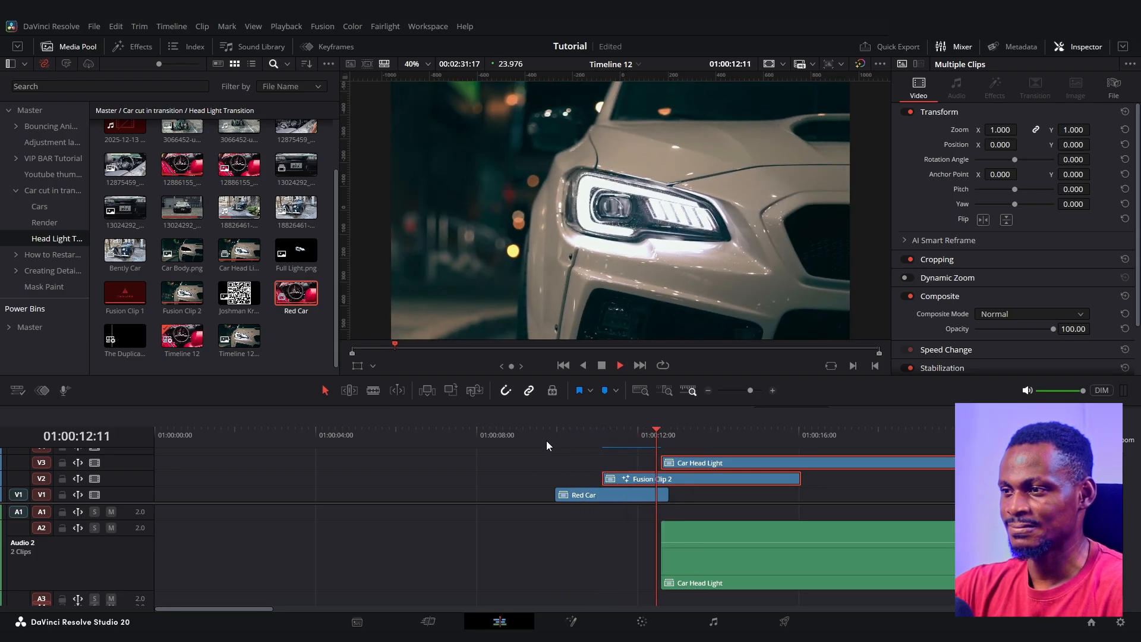
click(580, 437)
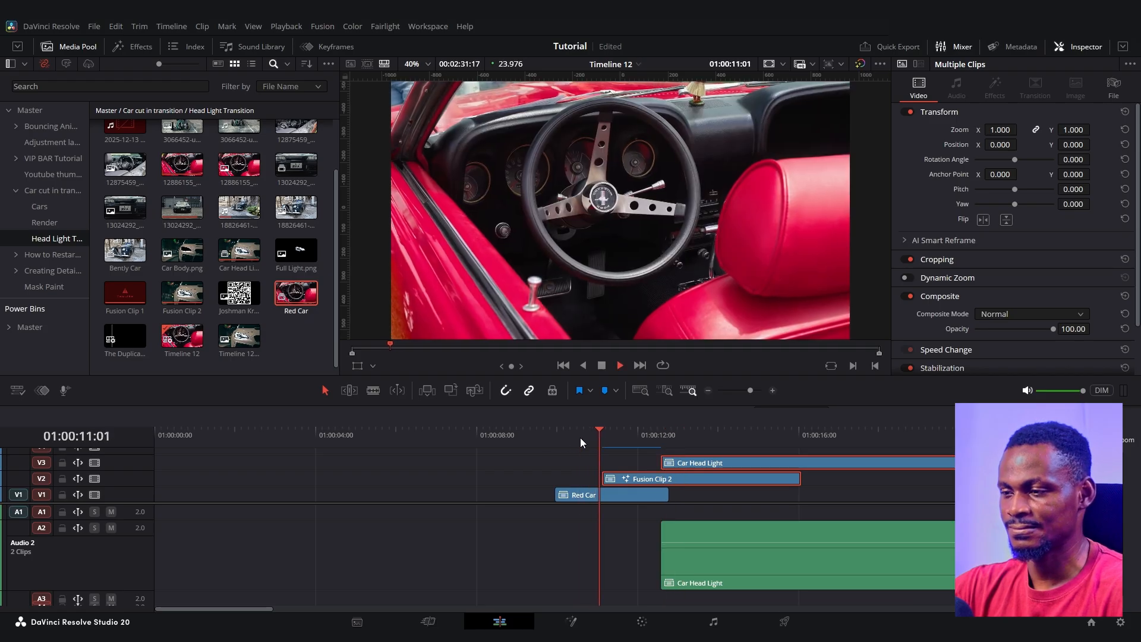